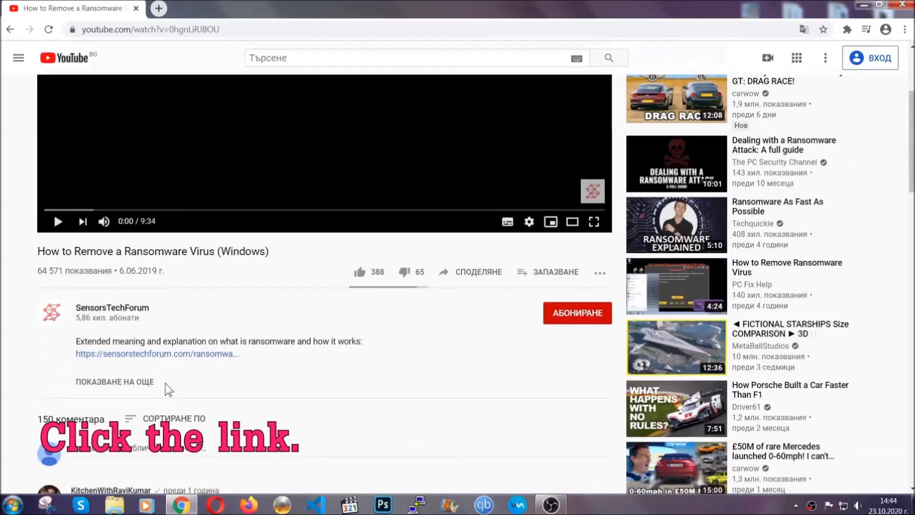
Open the video's linked article, download the SpyHunter 5 installer and launch it
left_click(126, 353)
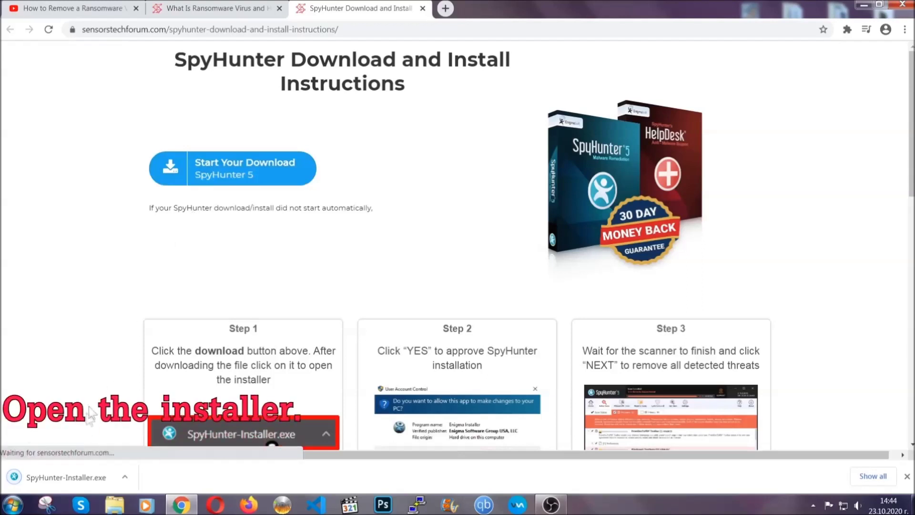
left_click(65, 475)
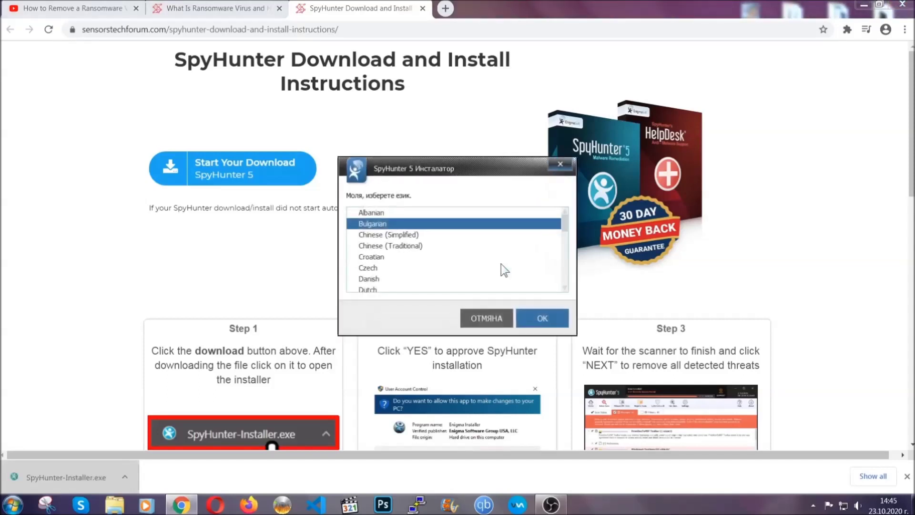
scroll(481, 269, "down", 1)
scroll(470, 261, "down", 1)
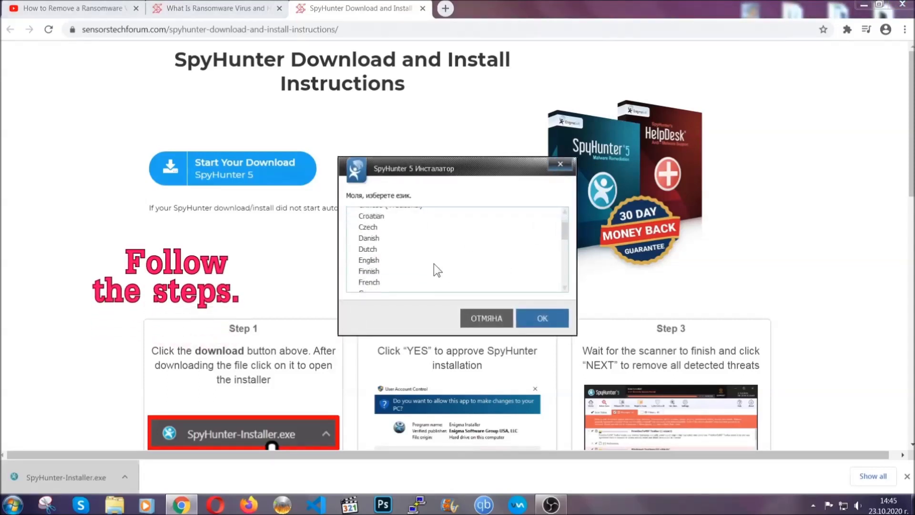
Choose English, accept the EULA and Privacy Policy, and run Accept & Install
left_click(431, 262)
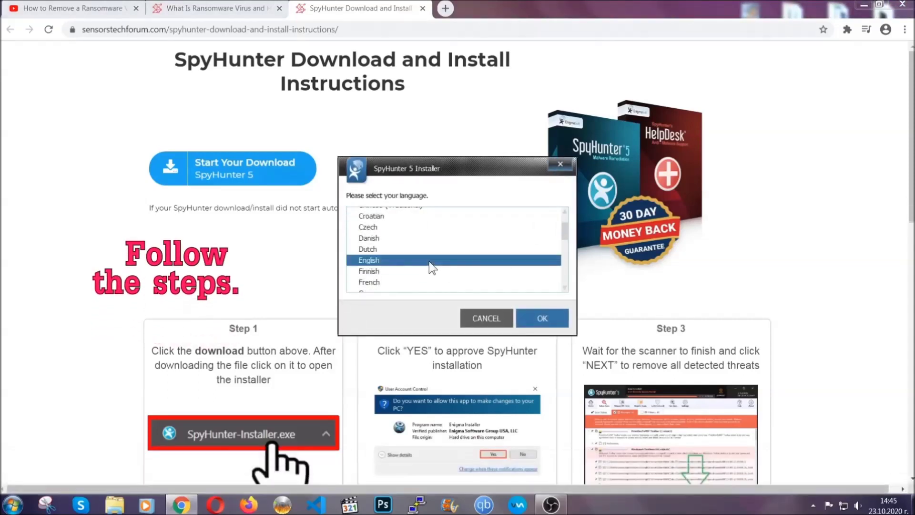
left_click(535, 318)
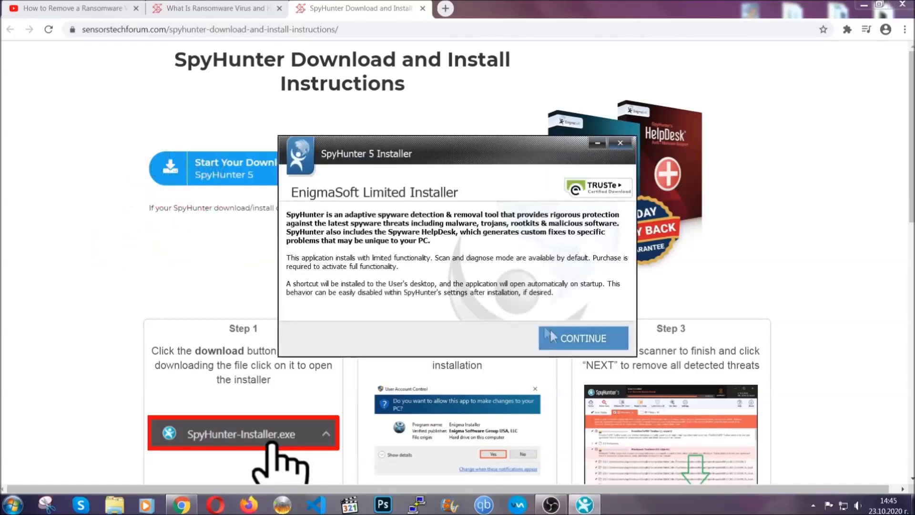
left_click(550, 333)
left_click(465, 308)
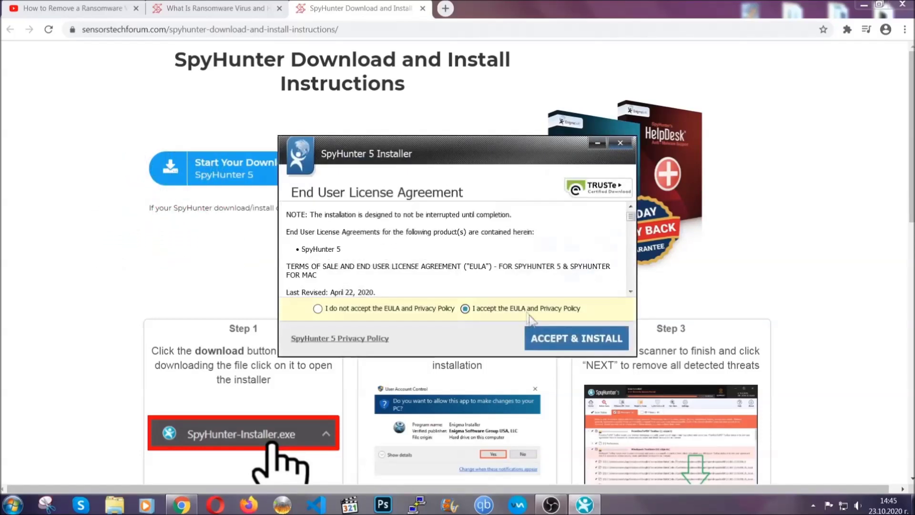
left_click(547, 337)
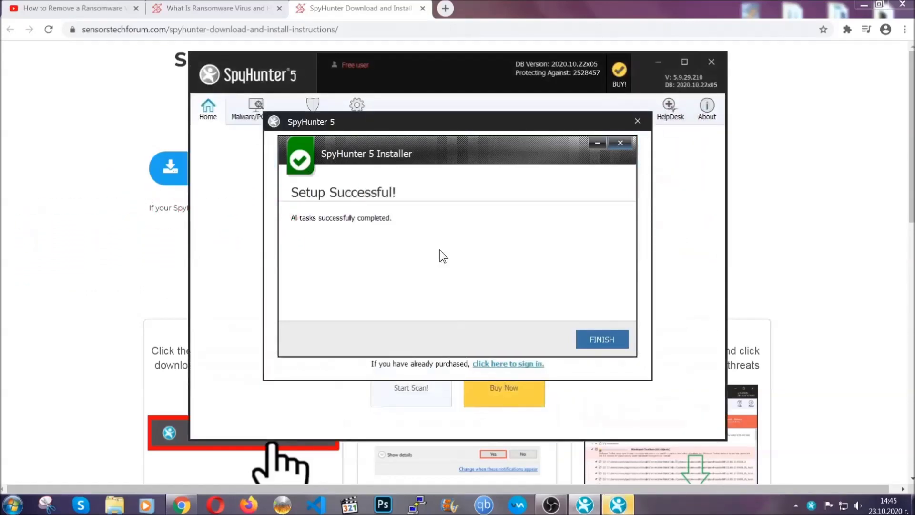
Finish SpyHunter setup so the first scan runs, flagging Keygen.exe for removal
left_click(585, 340)
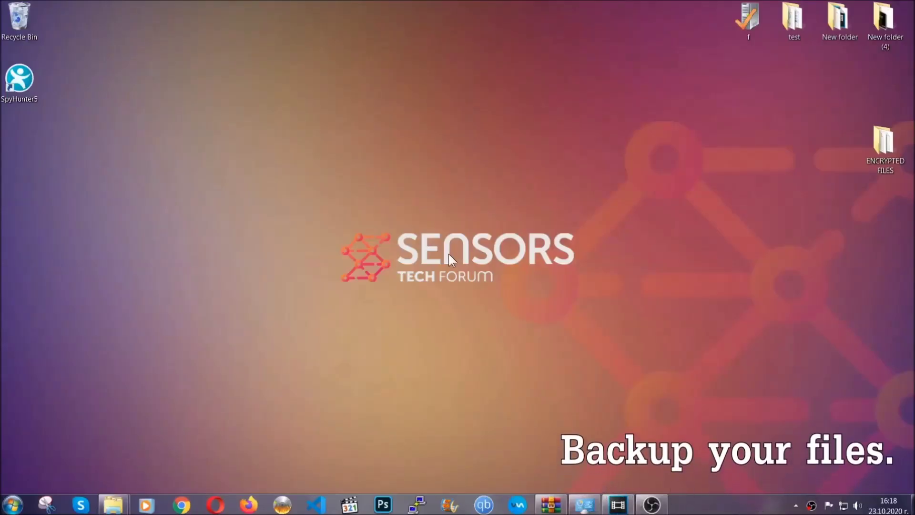
Copy all six encrypted .efji files from the ENCRYPTED FILES folder
double_click(878, 146)
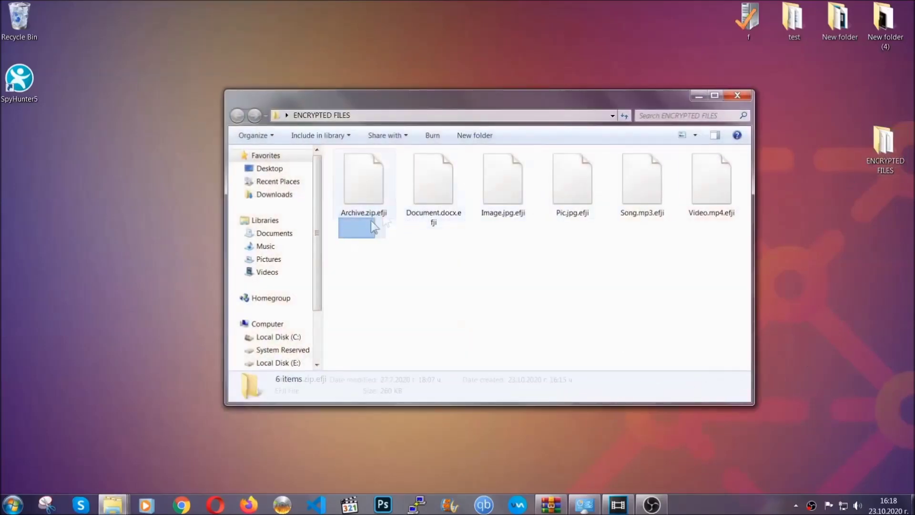
left_click_drag(373, 227, 716, 170)
right_click(716, 170)
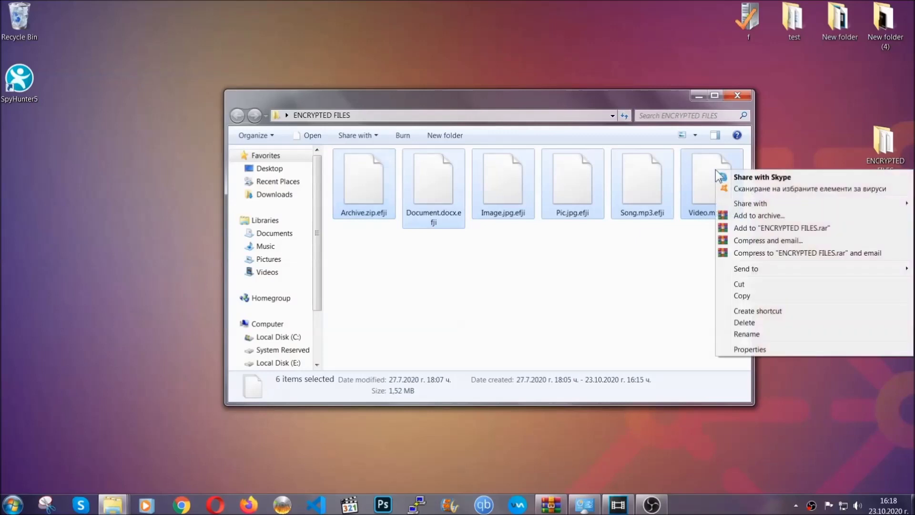
left_click(742, 298)
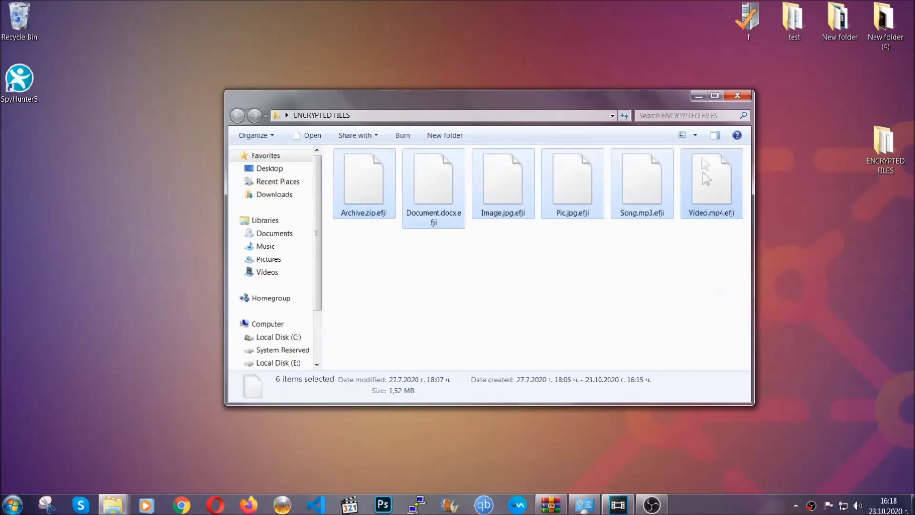
Paste the six files onto FLASH DRIVE (H:) and close its window
left_click(700, 95)
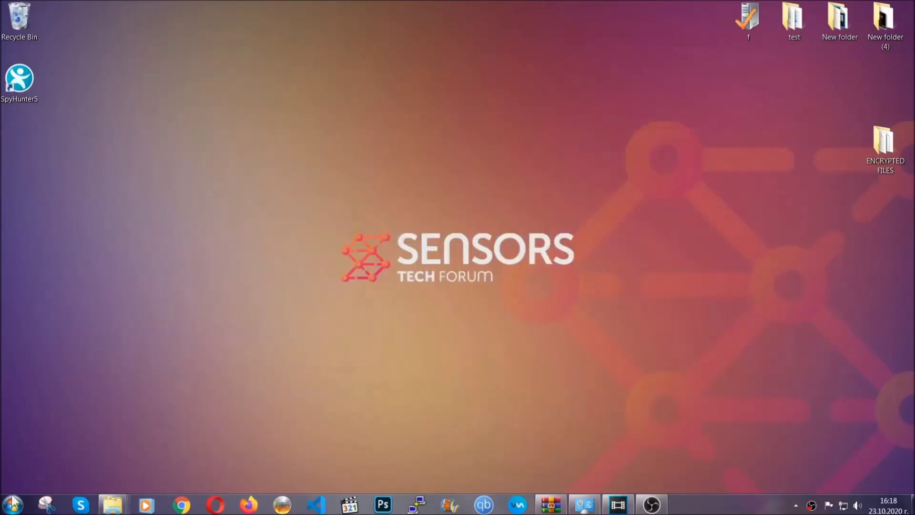
left_click(12, 504)
left_click(173, 357)
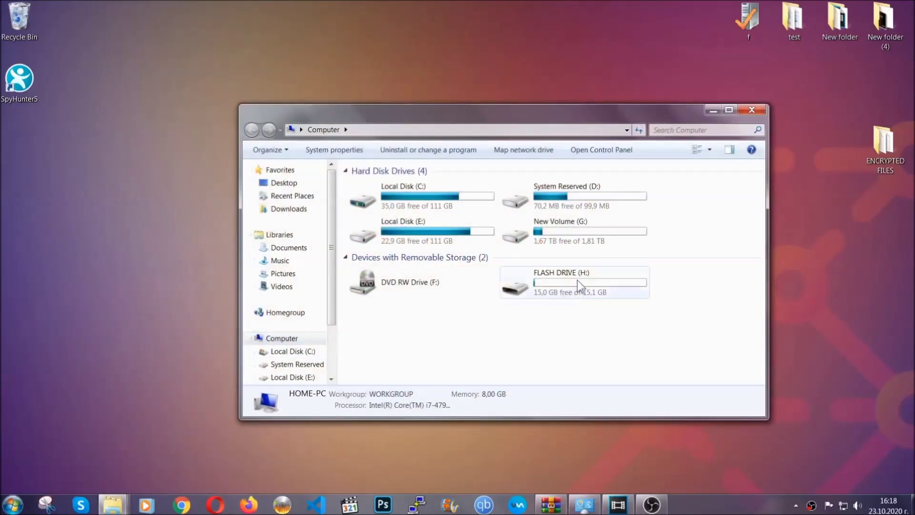
double_click(577, 279)
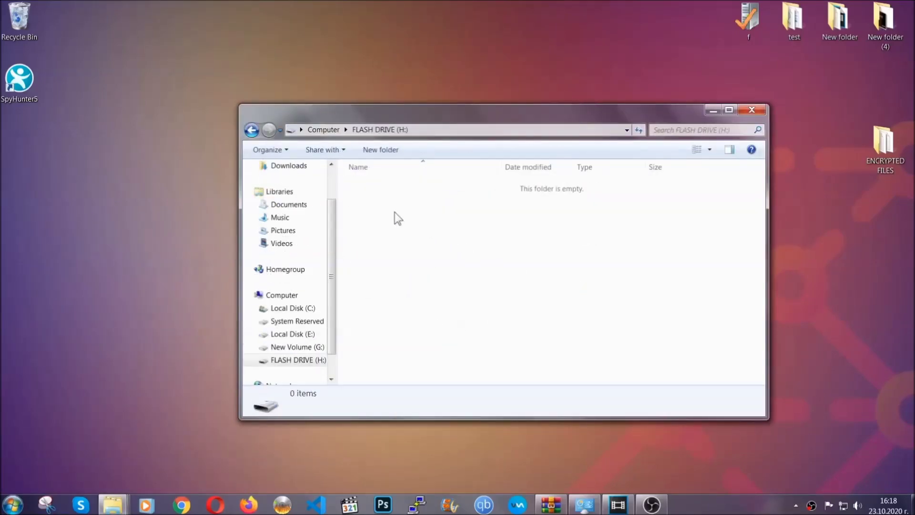
right_click(395, 212)
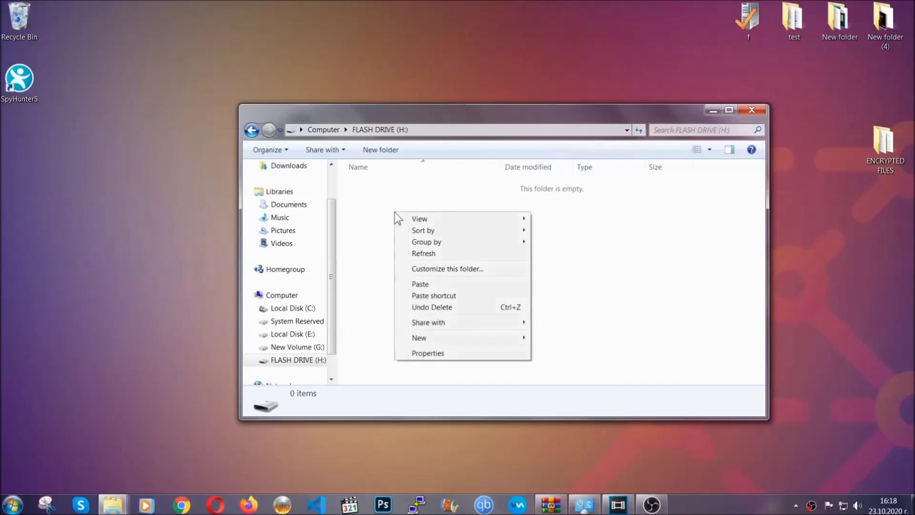
left_click(417, 285)
left_click(417, 286)
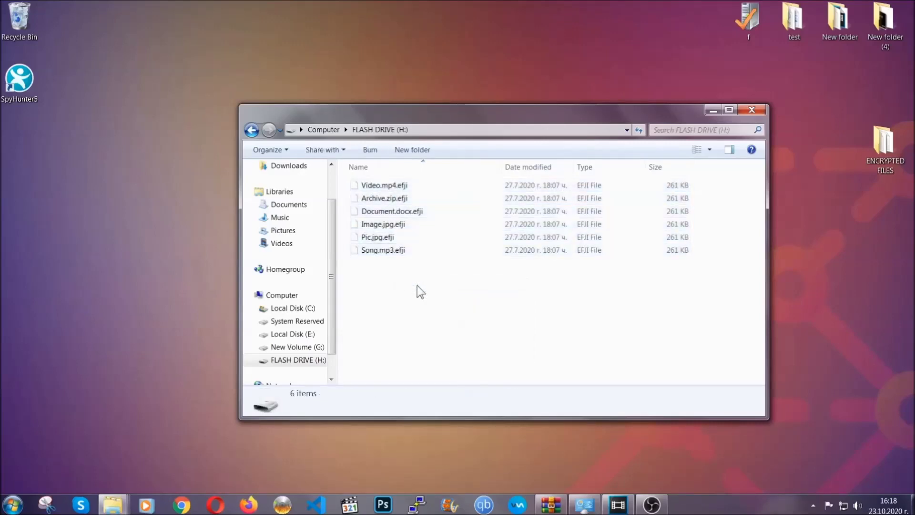
left_click(753, 110)
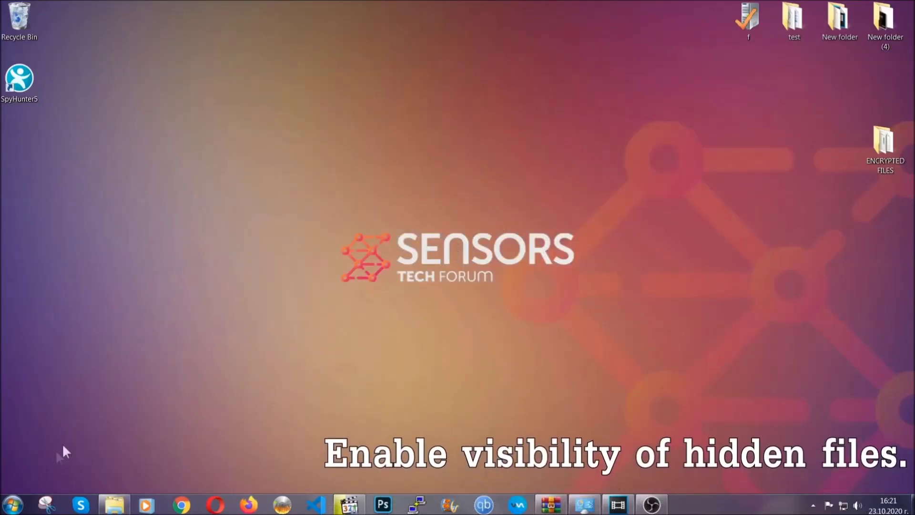
Find 'show hidden files and folders' in Start, then enable showing hidden files, folders and drives
left_click(13, 504)
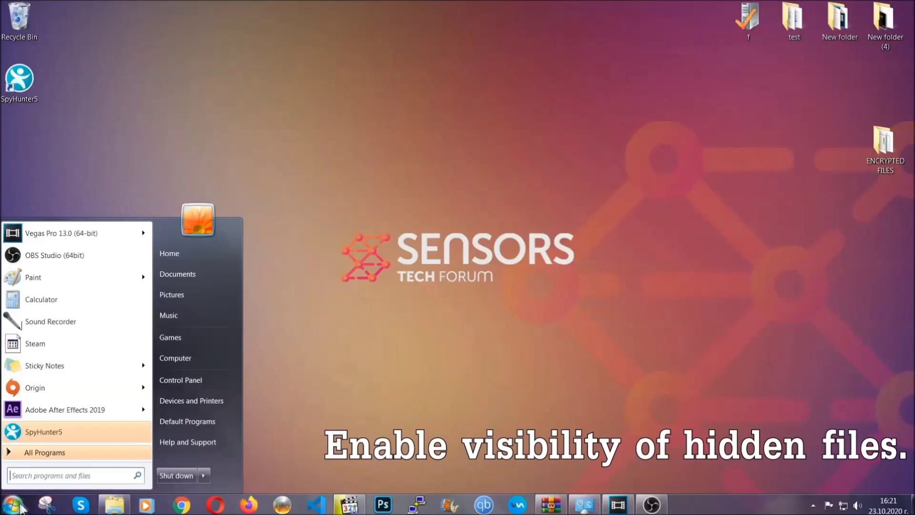
left_click(39, 473)
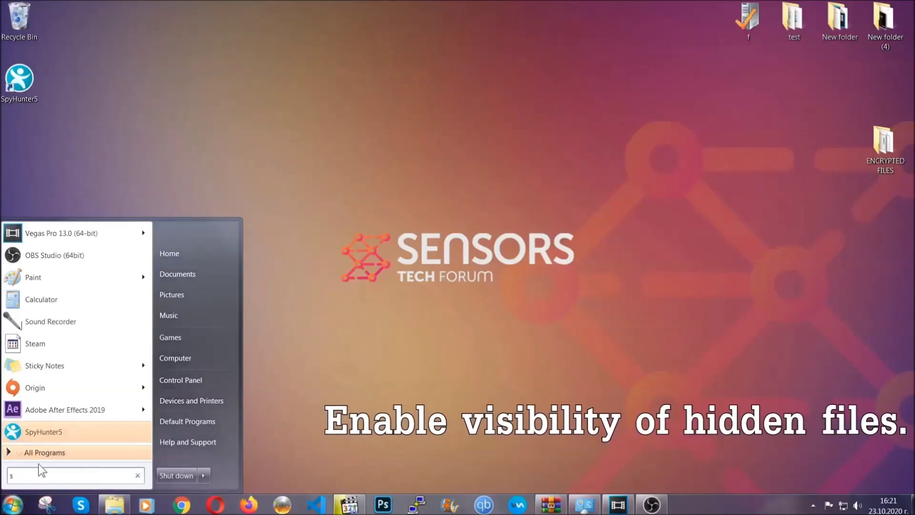
type("showh")
key("BackSpace")
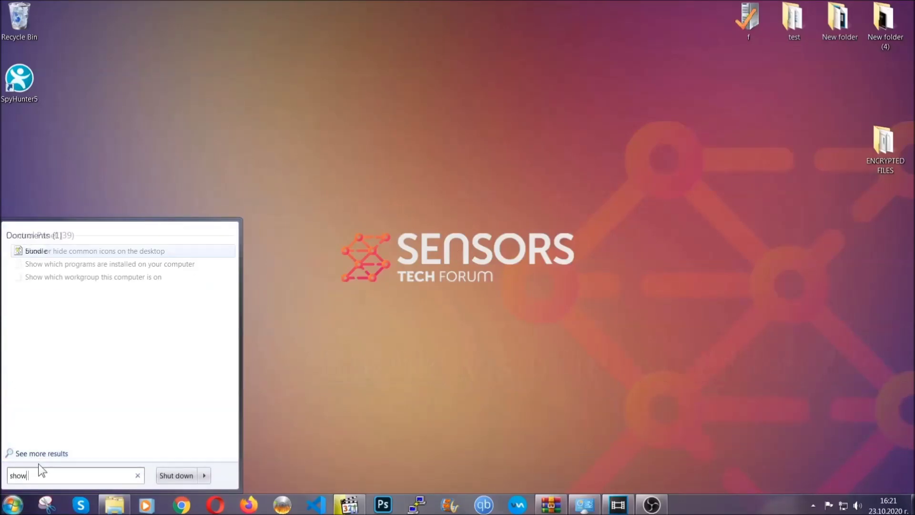
type(" hidden files ")
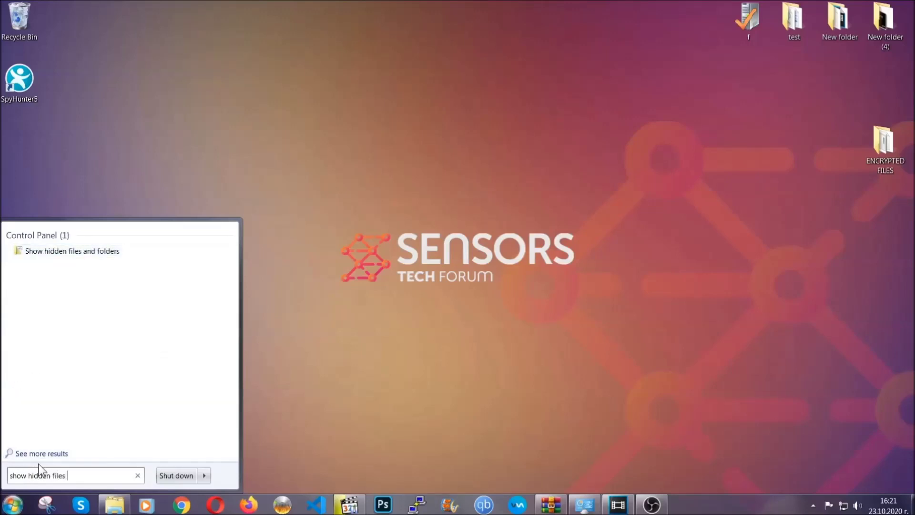
type("and folders")
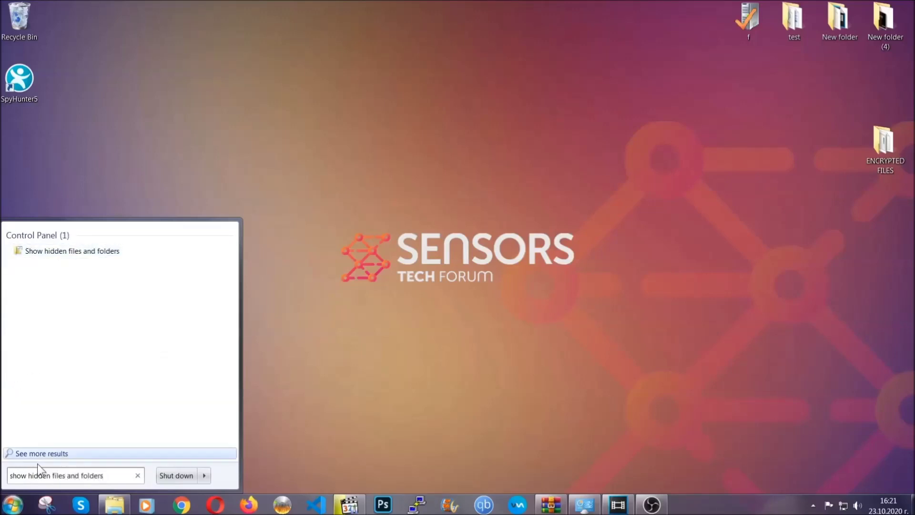
left_click(107, 251)
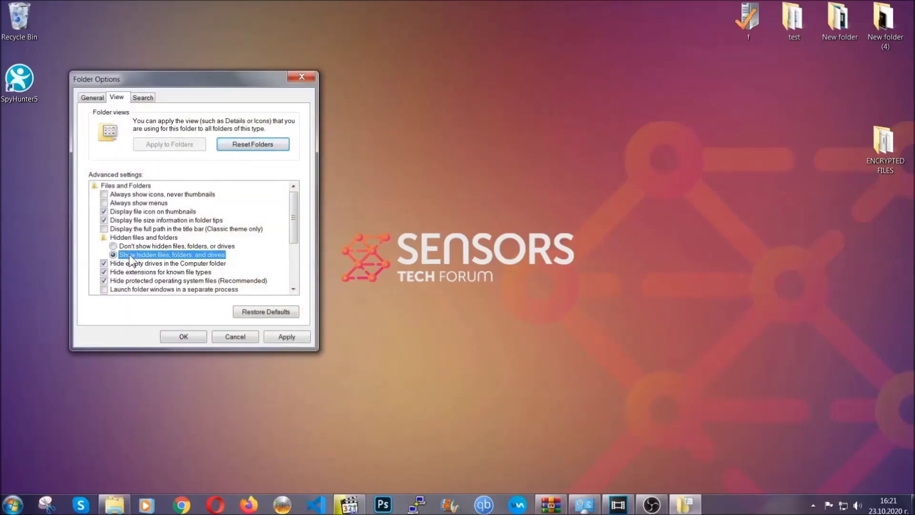
left_click(283, 340)
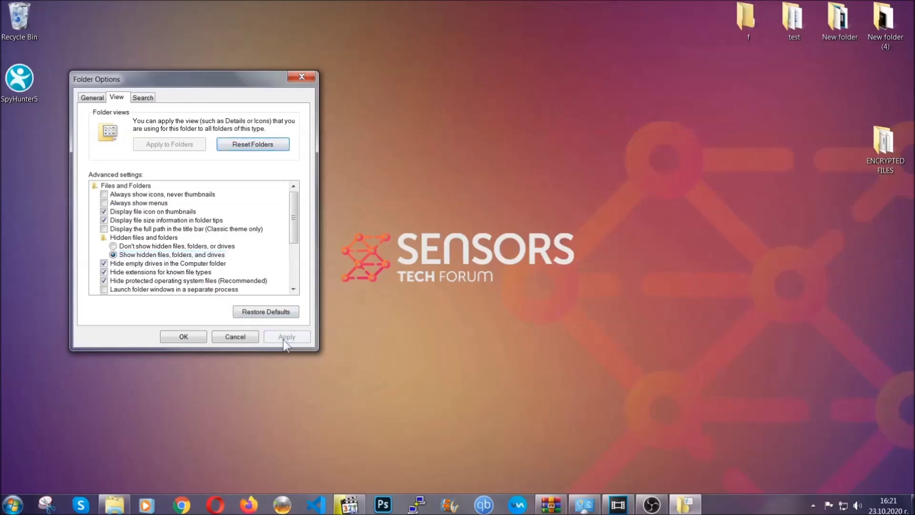
left_click(183, 337)
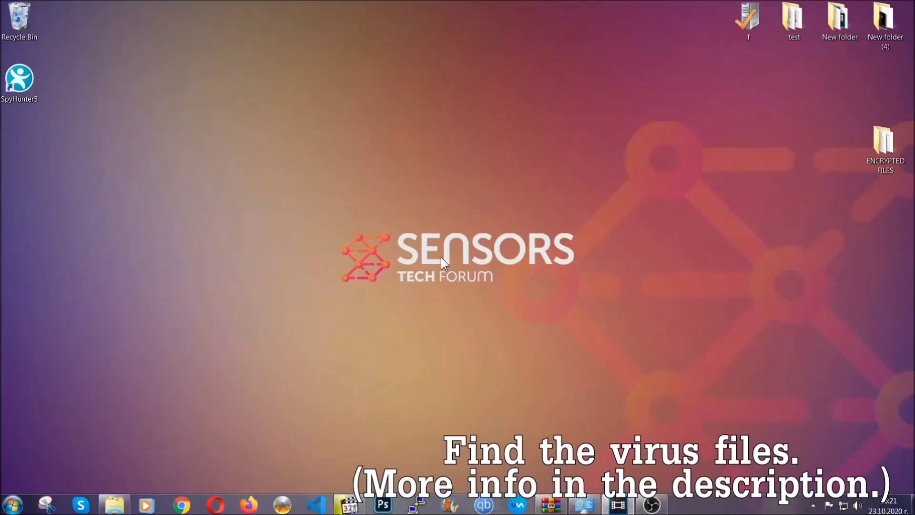
Search Computer for 'fileextension:exe Example Virus Name', delete the result, and close the window
left_click(12, 505)
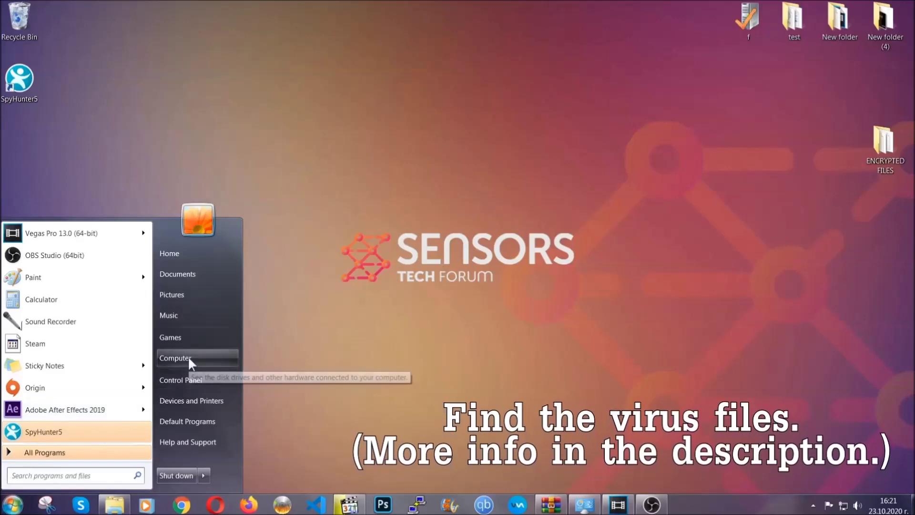
left_click(188, 358)
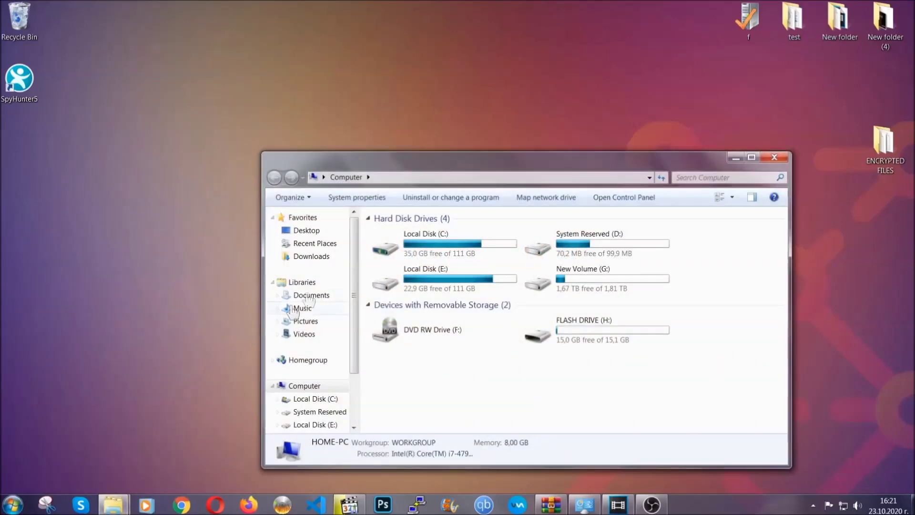
left_click_drag(498, 167, 438, 127)
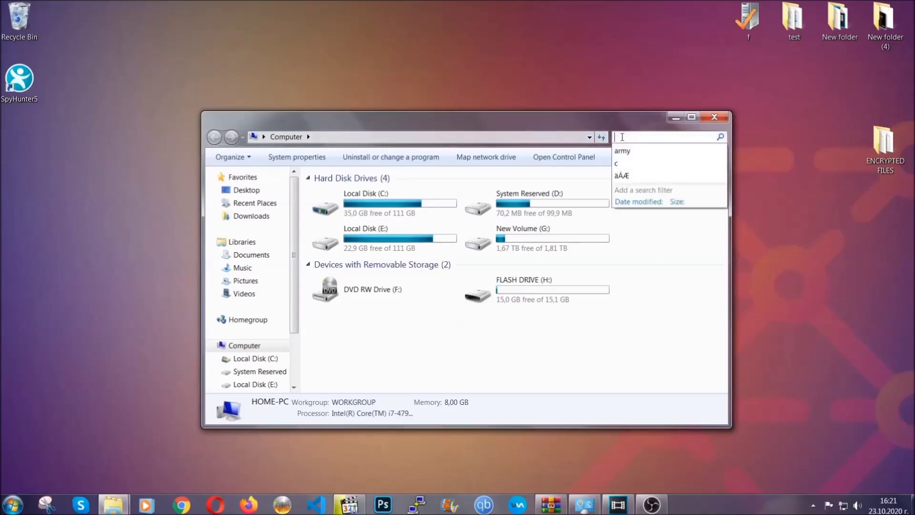
type("file")
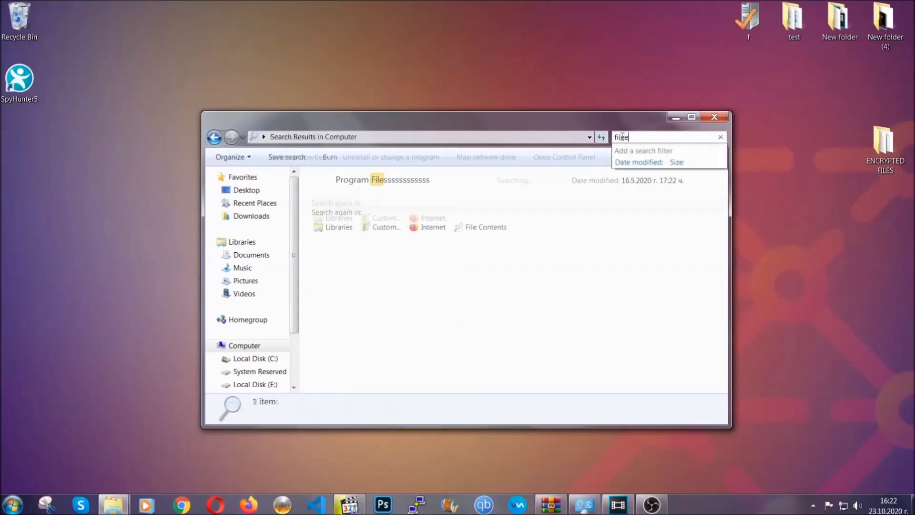
type("extension")
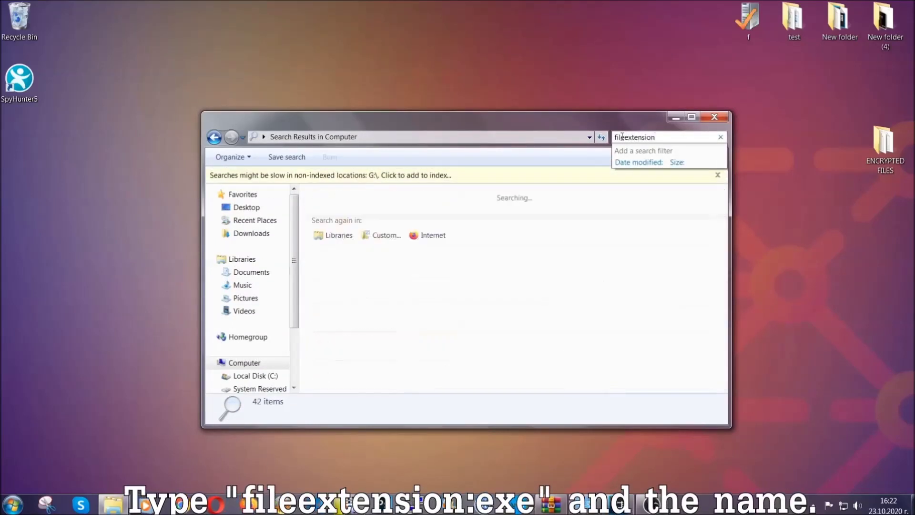
type(":exe E")
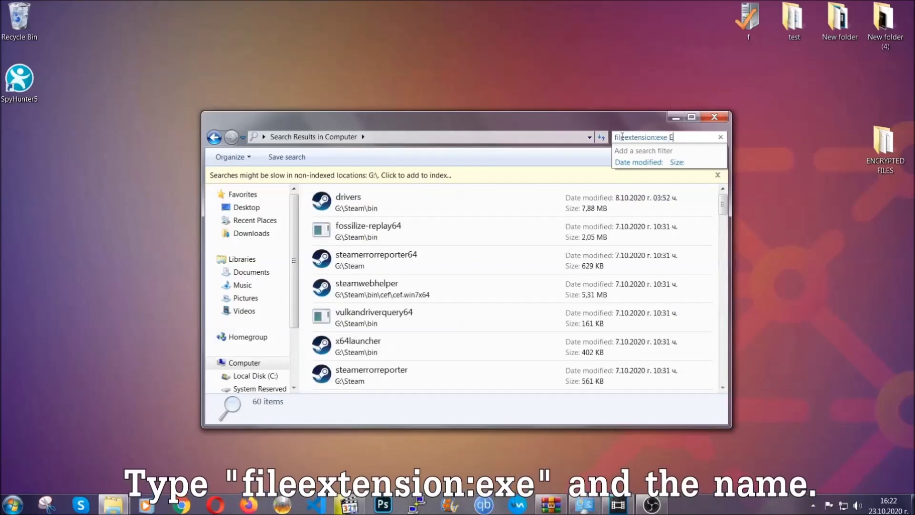
type("xampl")
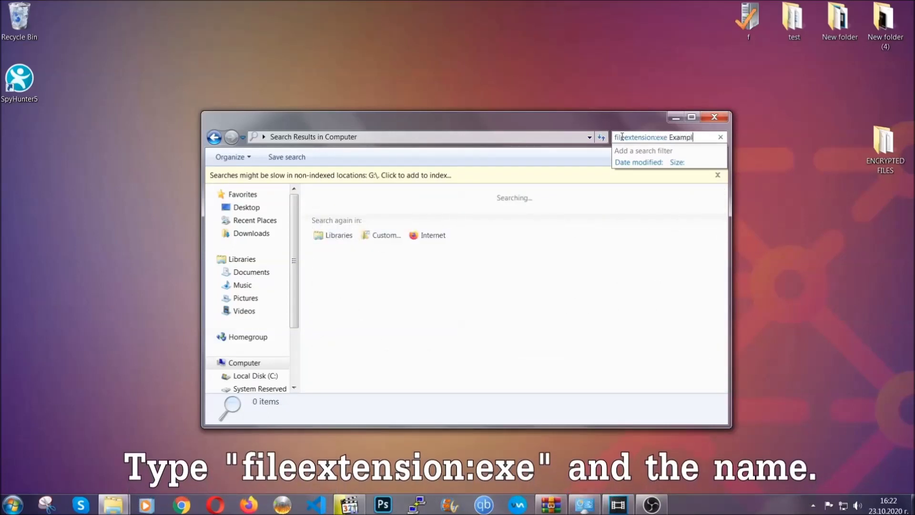
type("e Virus Name")
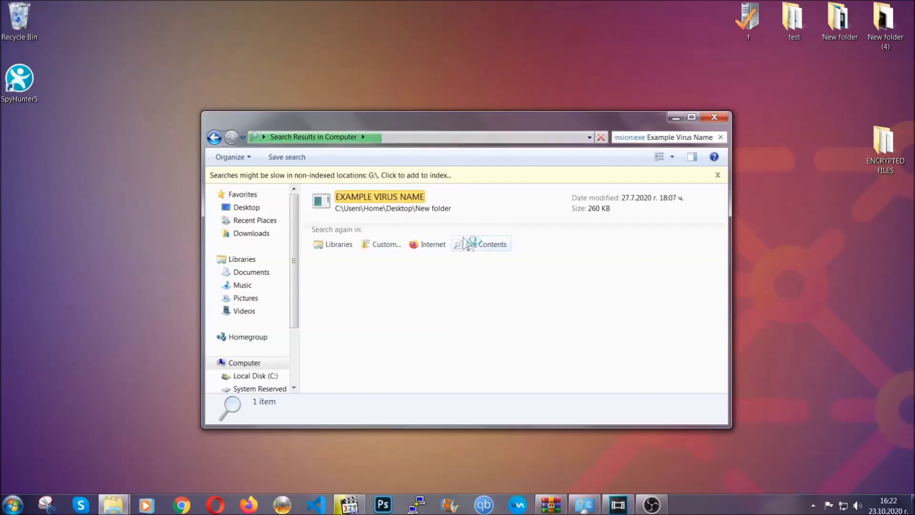
left_click(399, 194)
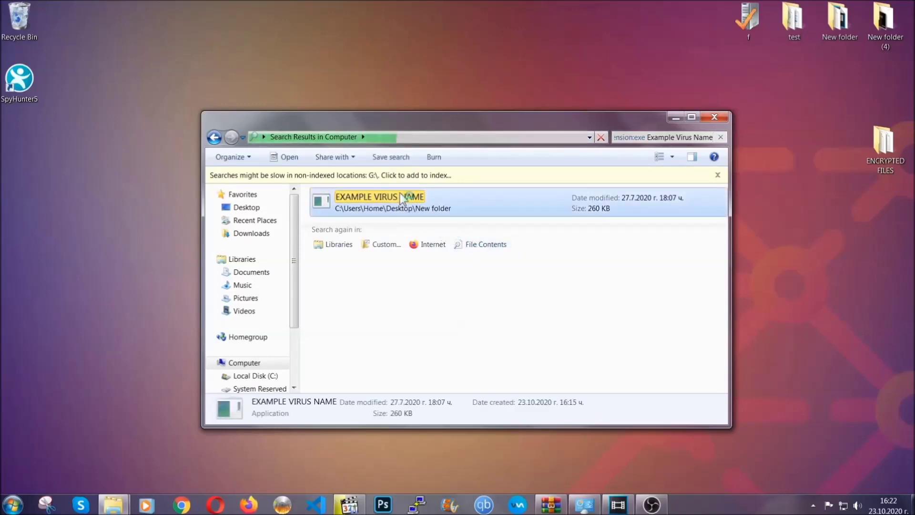
right_click(401, 196)
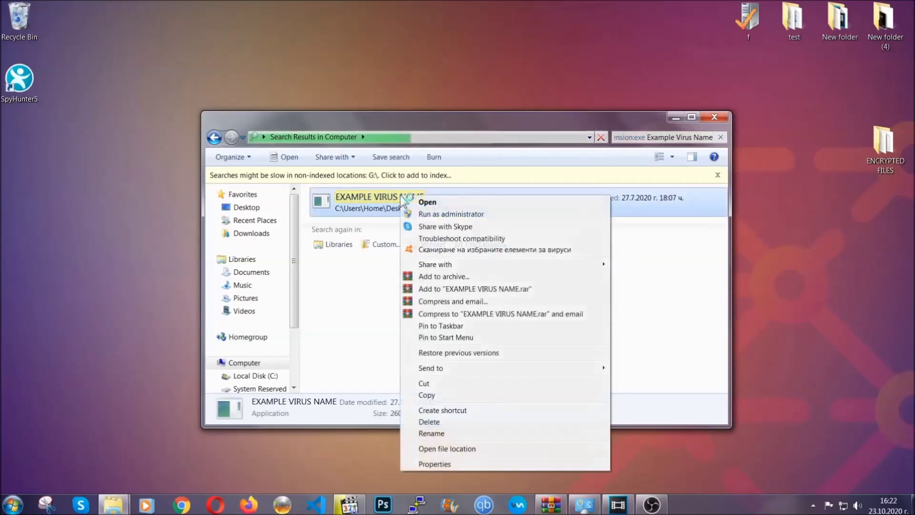
left_click(441, 422)
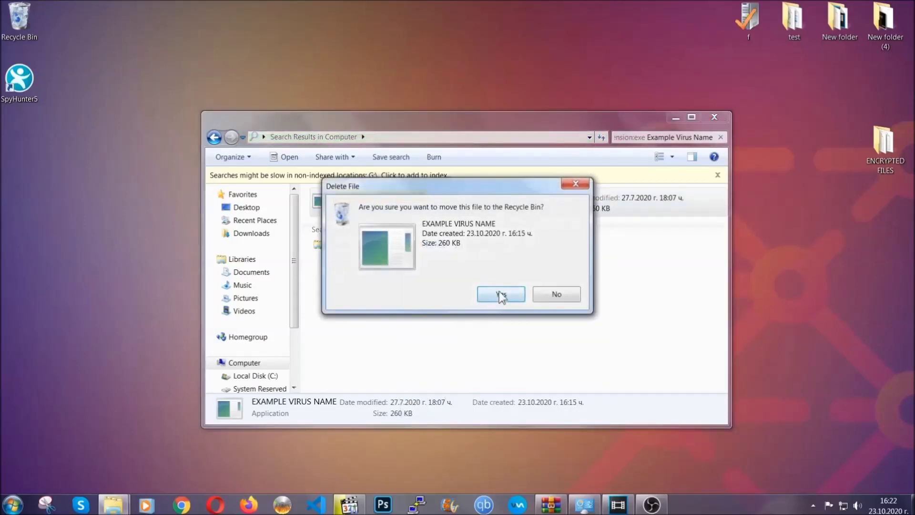
left_click(501, 297)
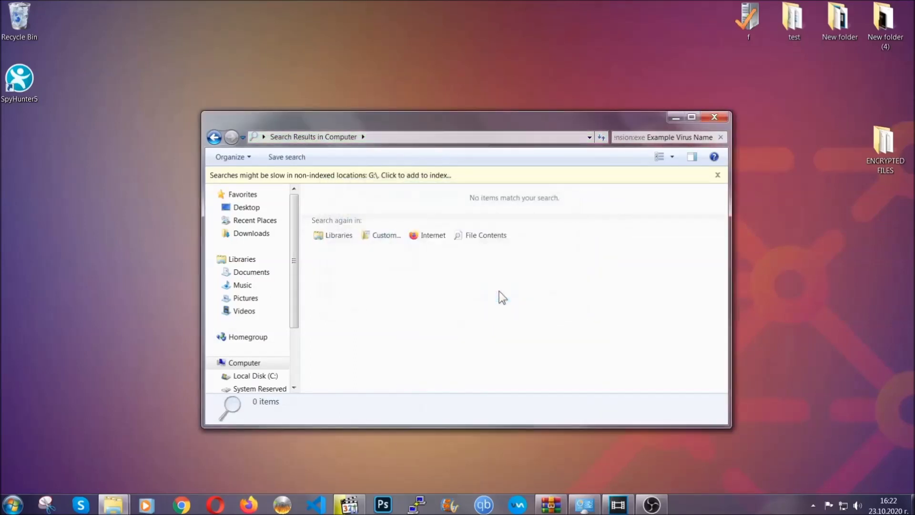
left_click(716, 116)
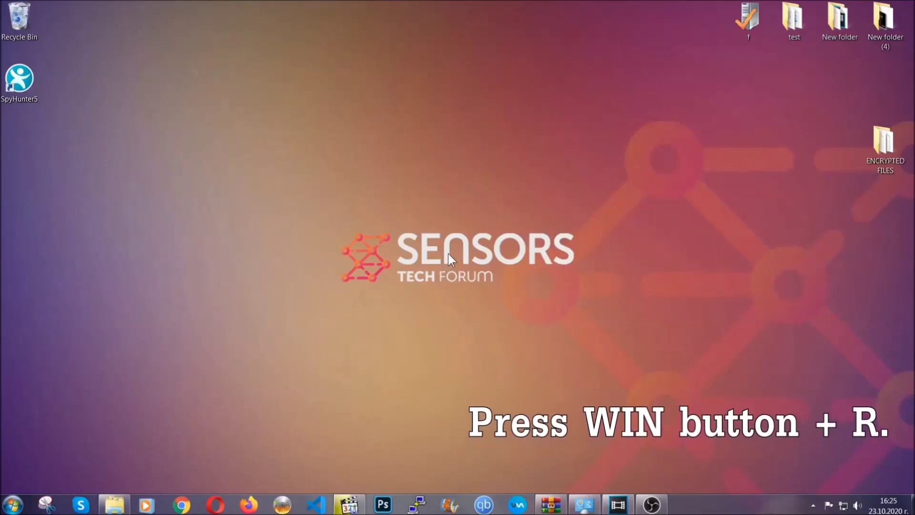
Run REGEDIT from the Win+R dialog, replacing the leftover 'cmd' entry
key("super+r")
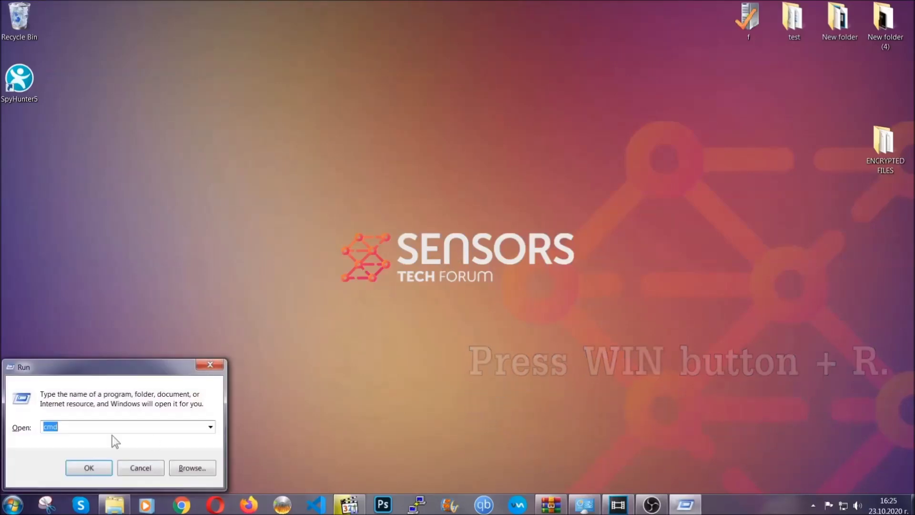
left_click(86, 433)
key("BackSpace")
key("BackSpace")
key("BackSpace")
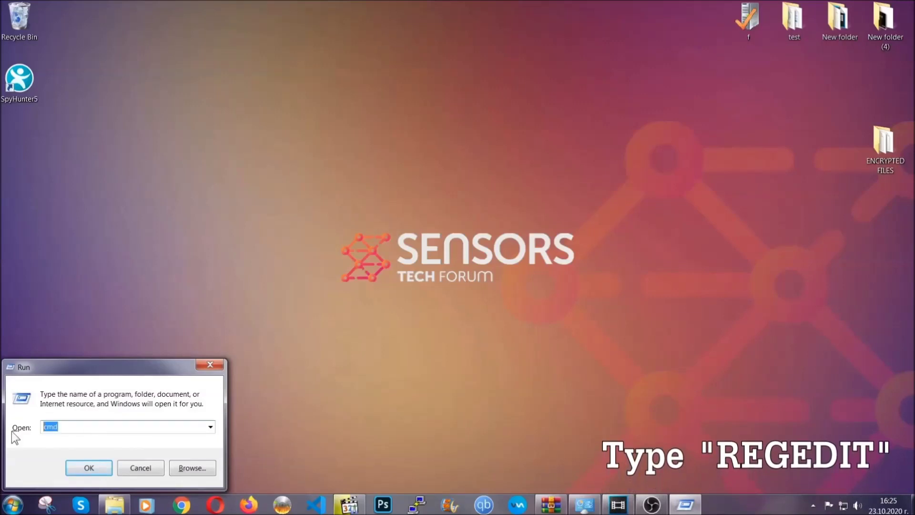
type("REGEDIT")
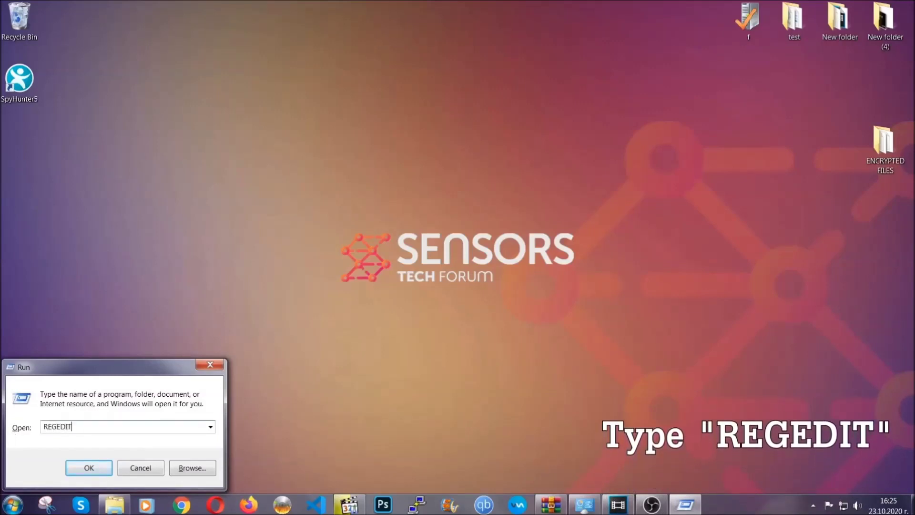
left_click(78, 465)
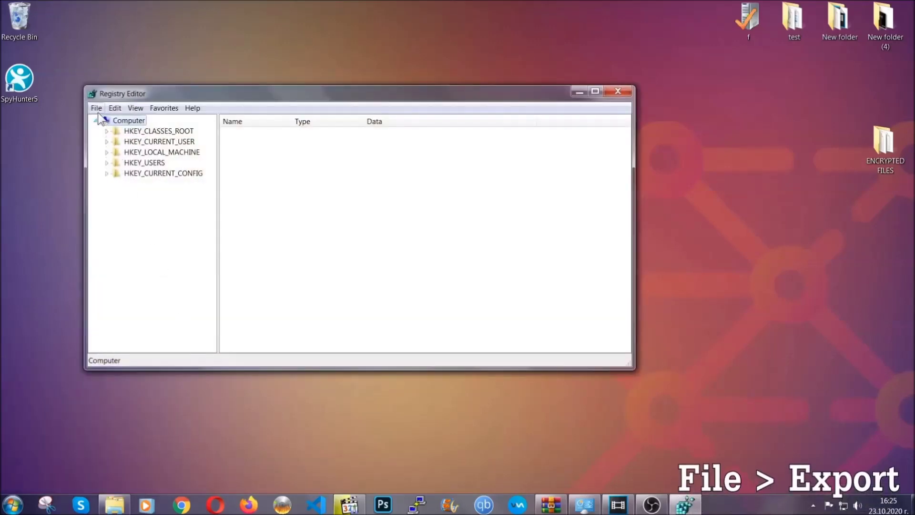
Export the whole registry as a file named BACKUP on the Desktop
left_click(95, 108)
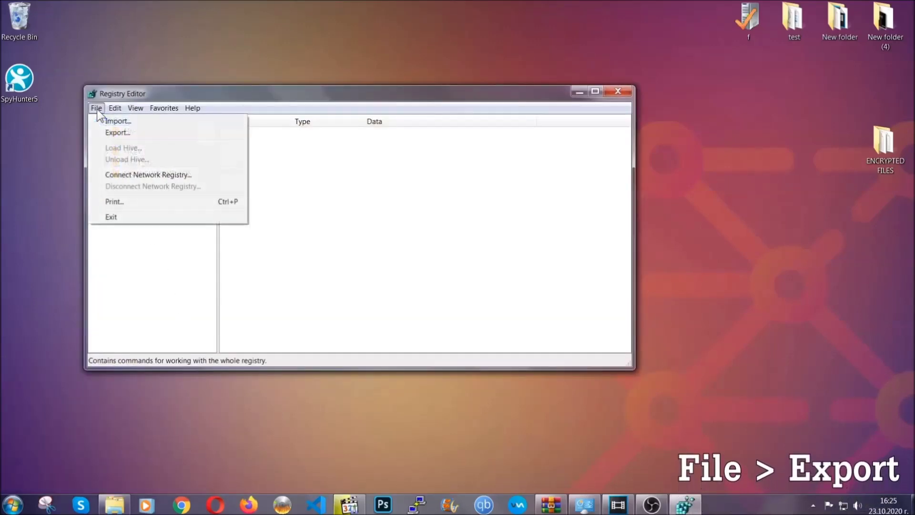
left_click(119, 132)
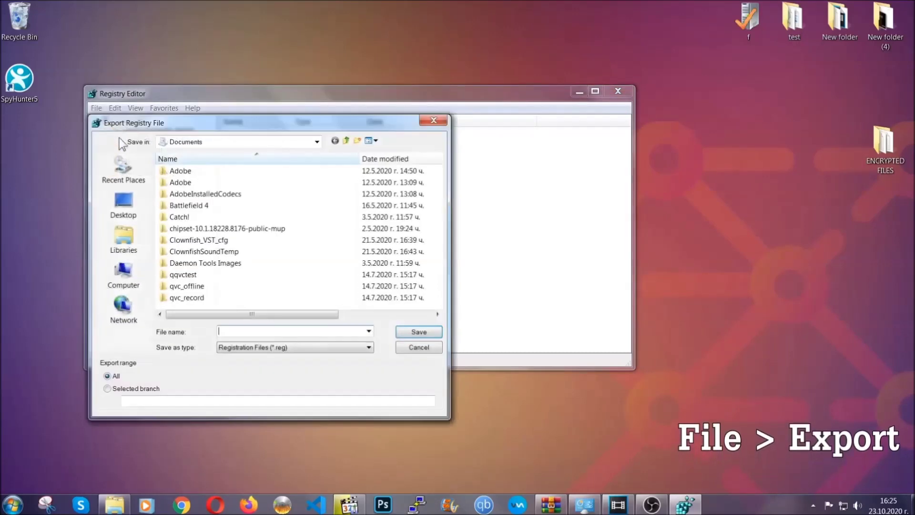
left_click(118, 201)
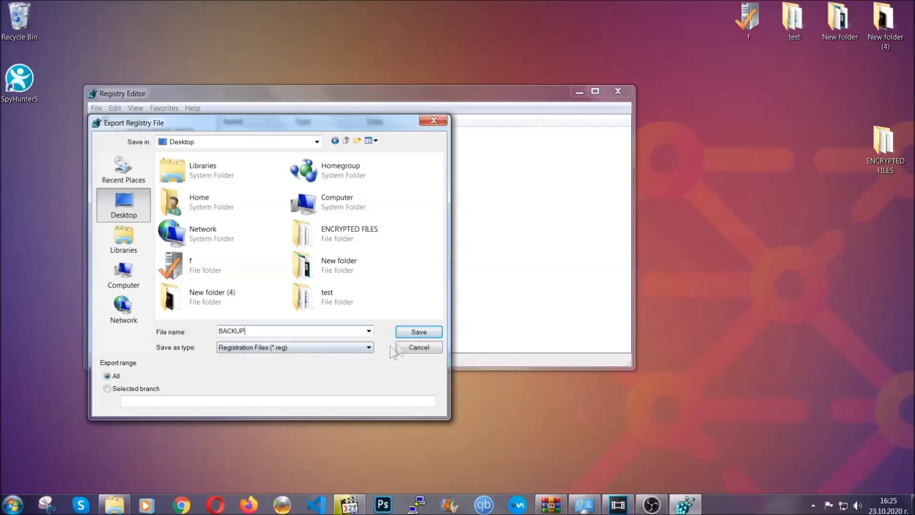
left_click(412, 333)
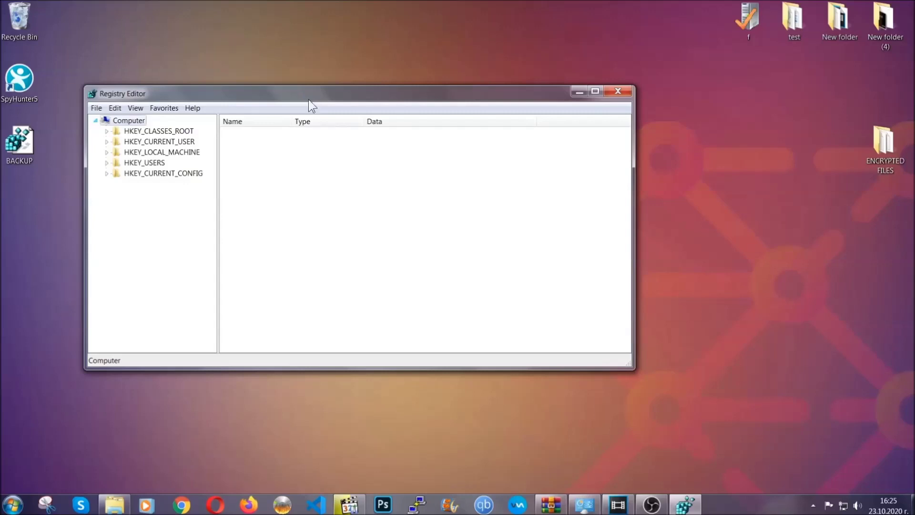
left_click_drag(308, 99, 400, 128)
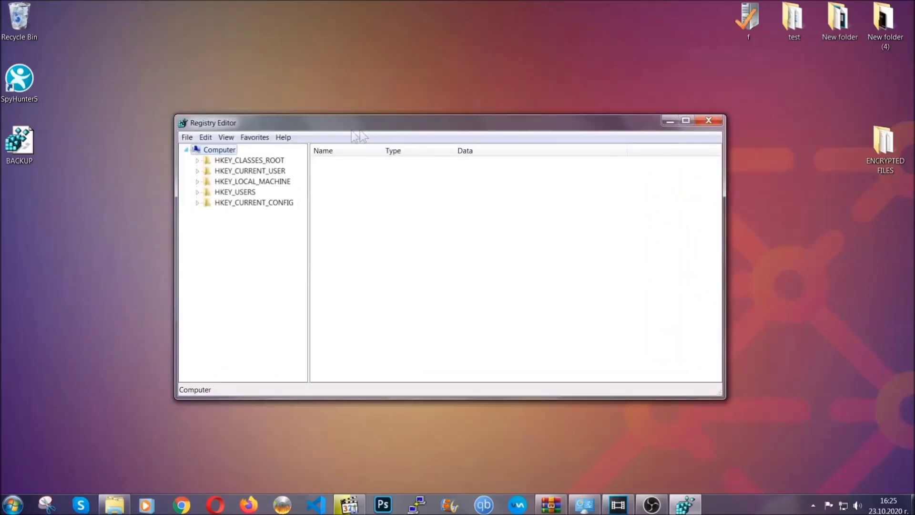
Search registry keys for RunOnce, then open the neighbouring Run key listing THE VIRUS
left_click(186, 138)
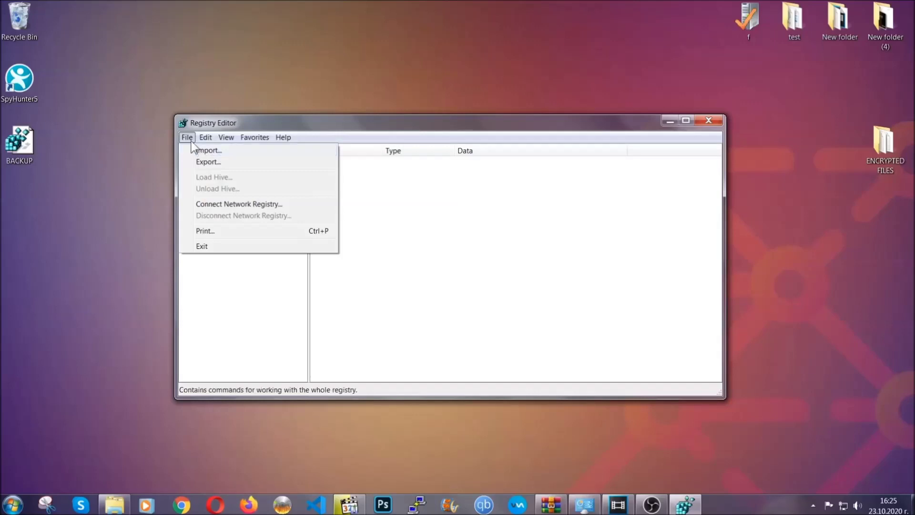
left_click(188, 137)
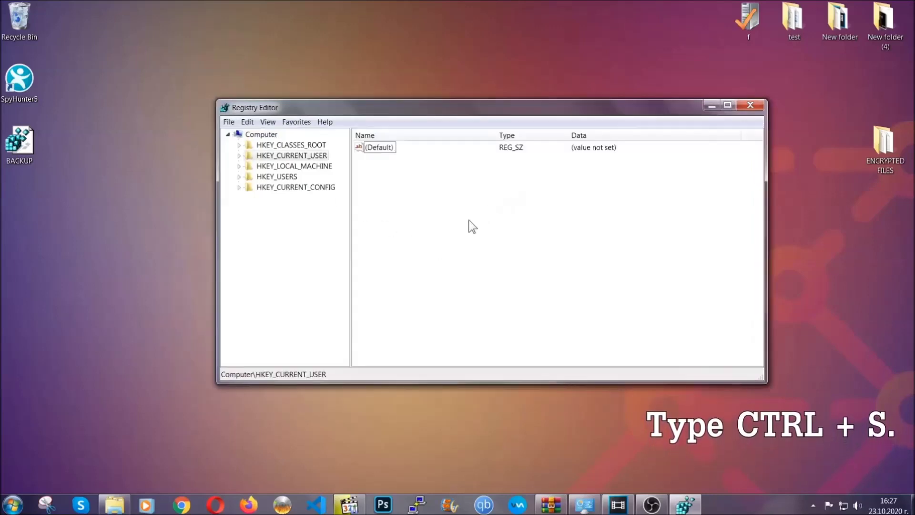
key("ctrl+f")
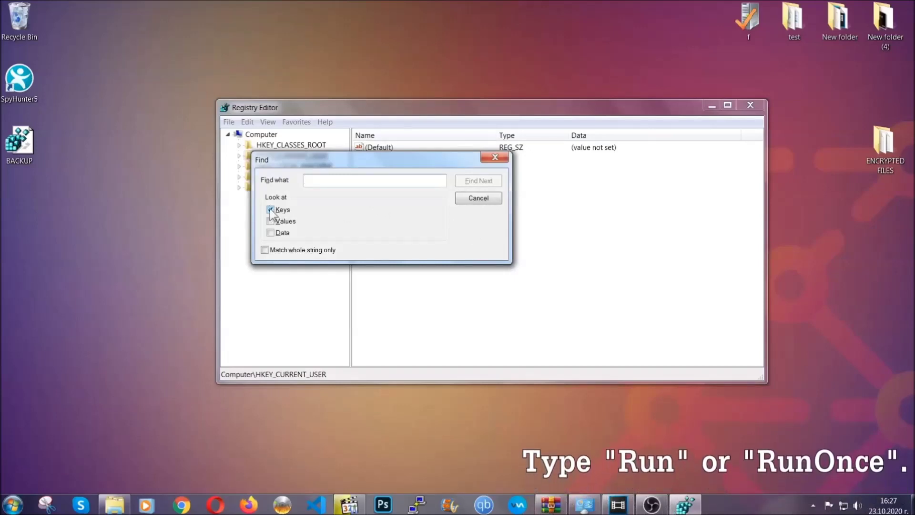
type("R")
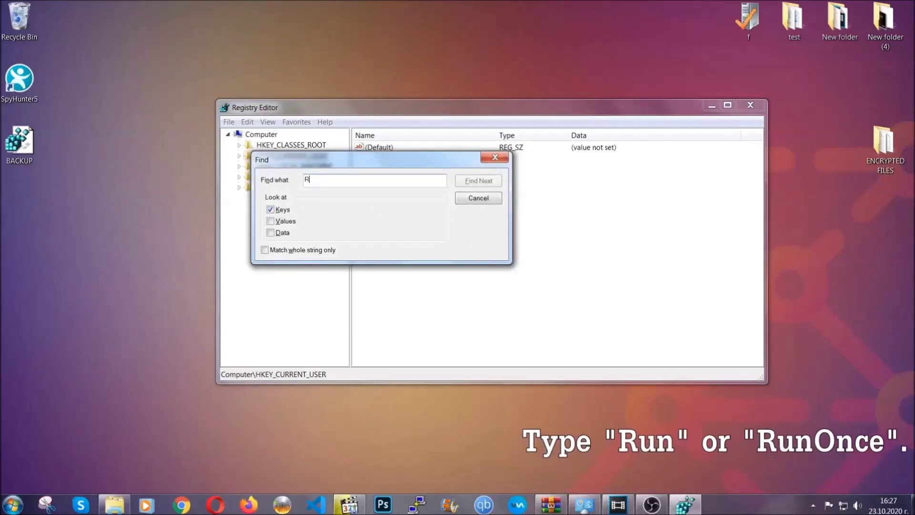
type("unOnce")
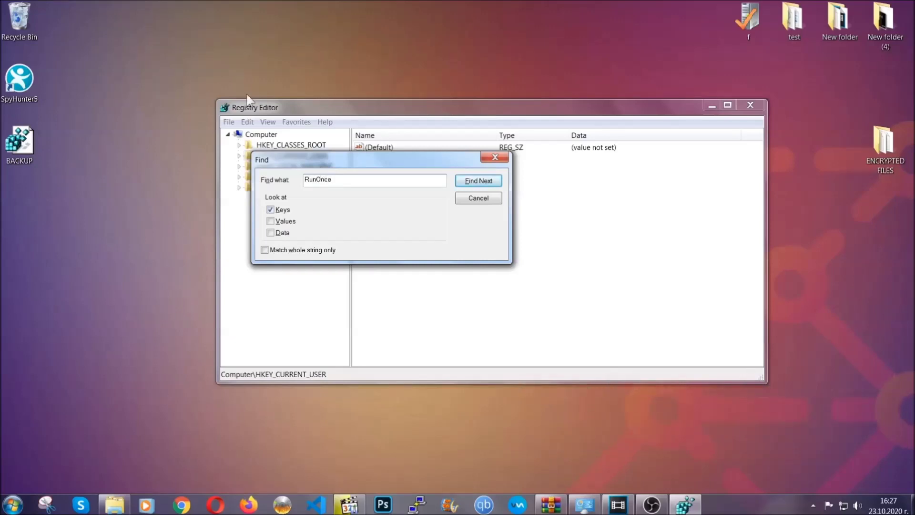
left_click(489, 182)
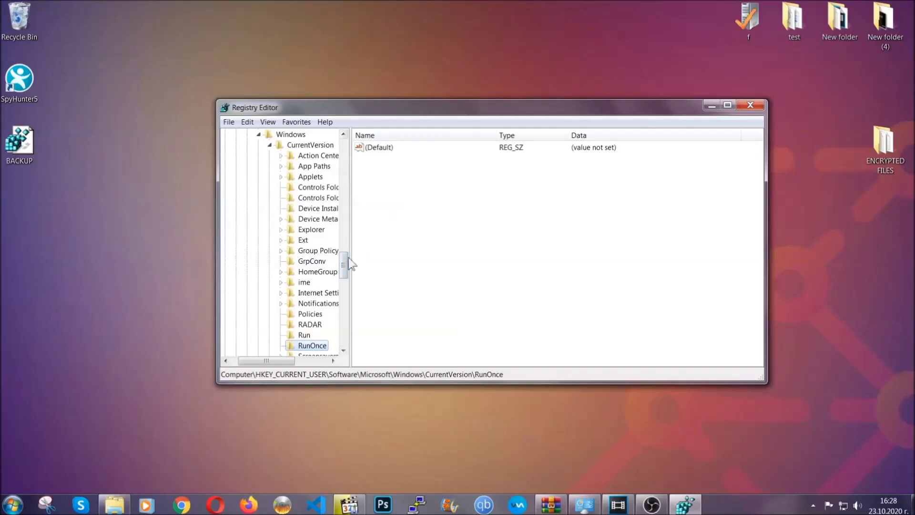
left_click_drag(344, 262, 344, 274)
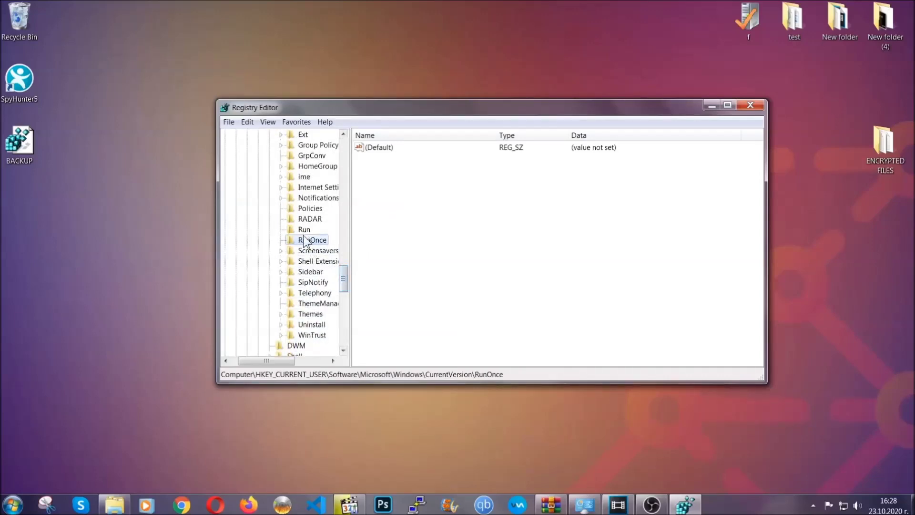
left_click(304, 230)
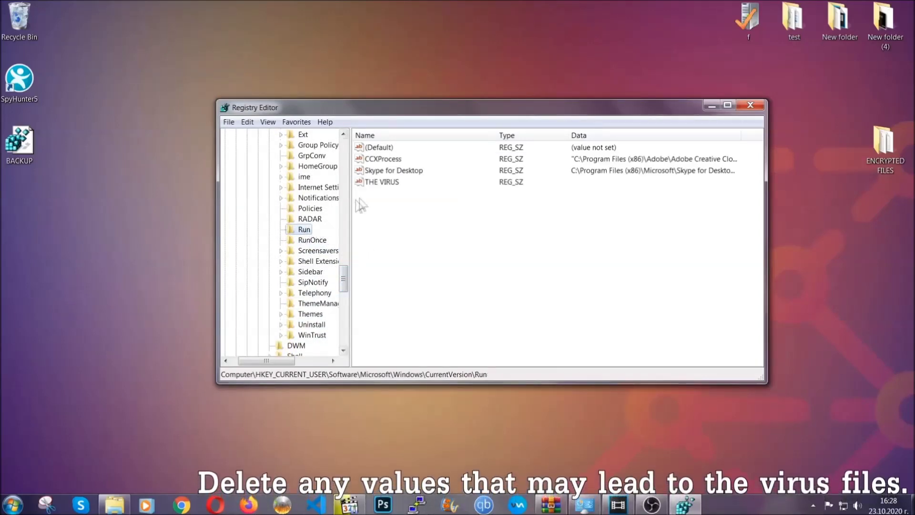
Delete and confirm THE VIRUS value in the Run key, then close Registry Editor
left_click(375, 183)
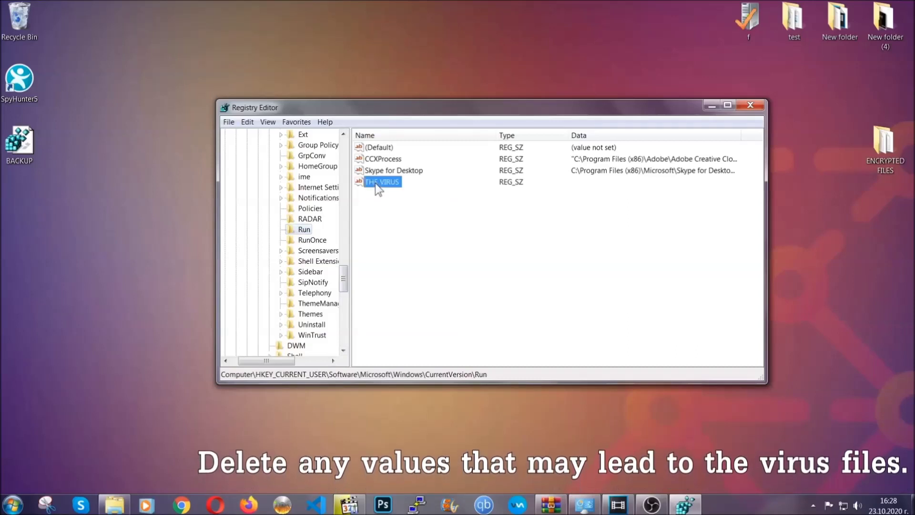
right_click(376, 183)
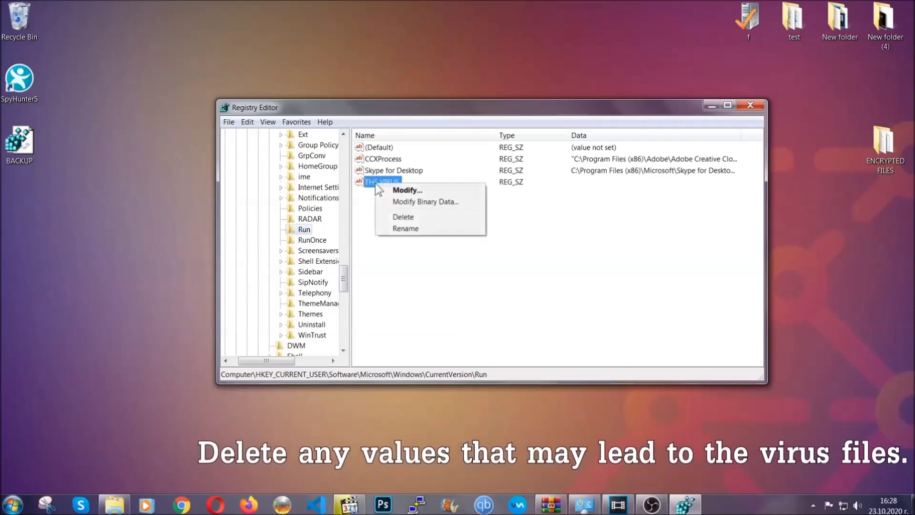
left_click(397, 216)
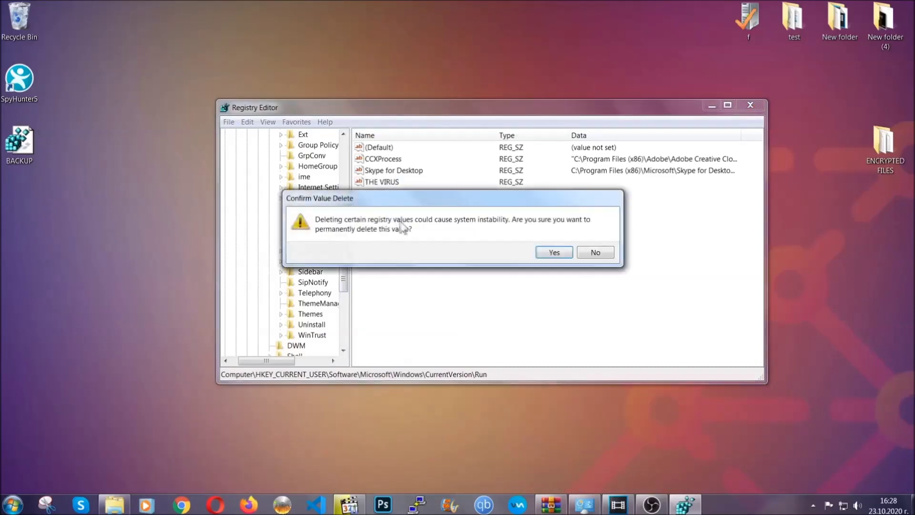
left_click(555, 254)
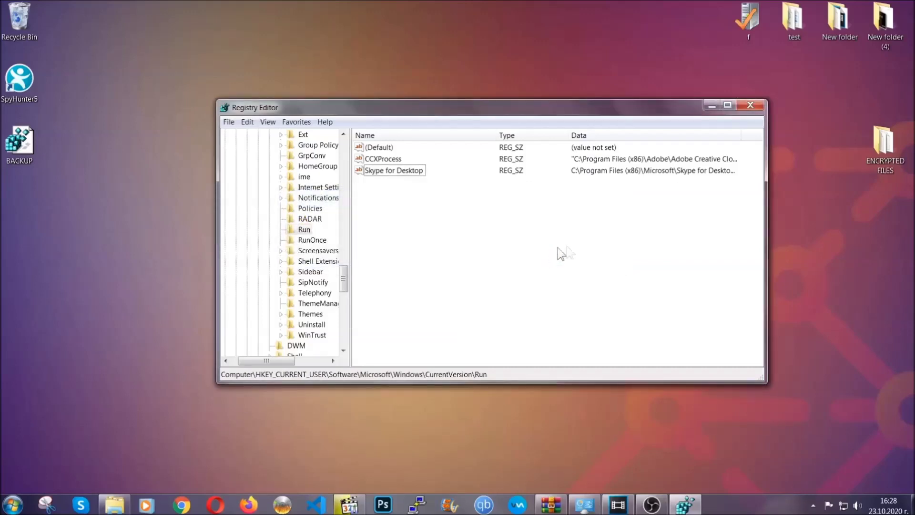
left_click(756, 105)
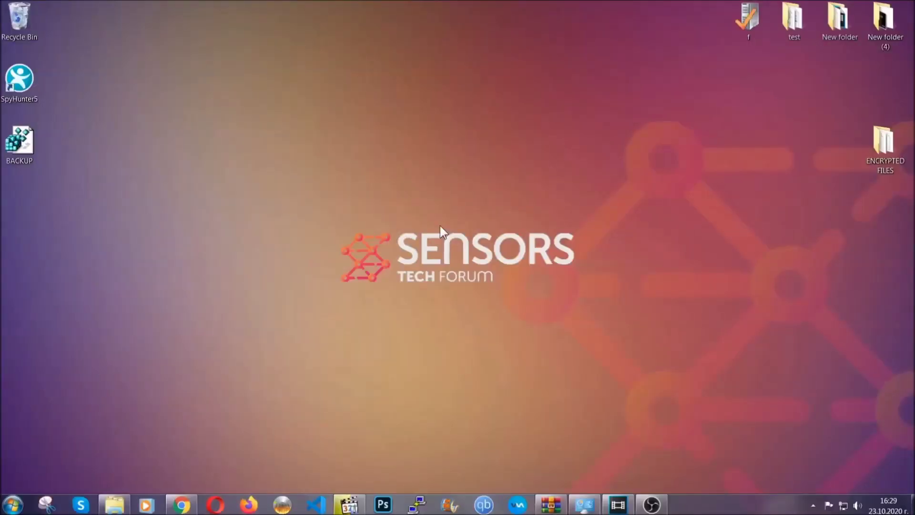
Bring up the SensorsTechForum recovery article in Chrome and expand Method 2, Windows Backup restore
left_click(182, 507)
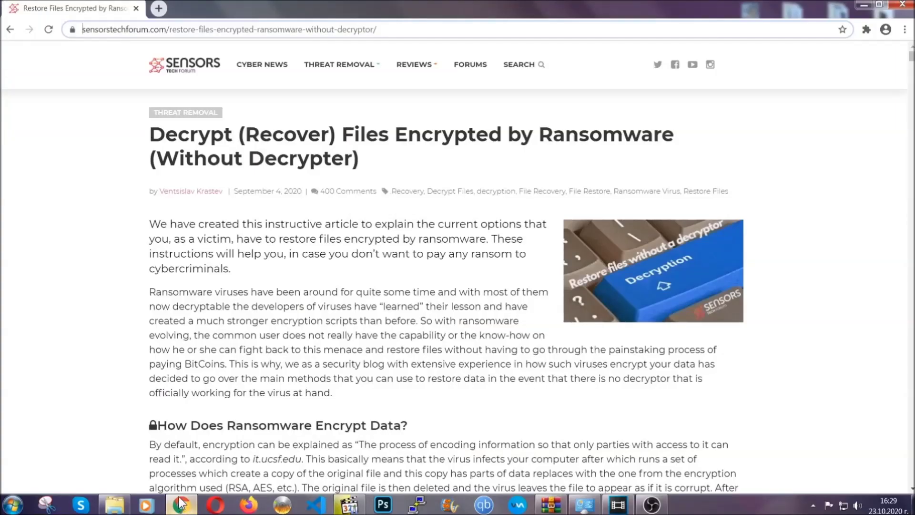
left_click_drag(83, 30, 412, 34)
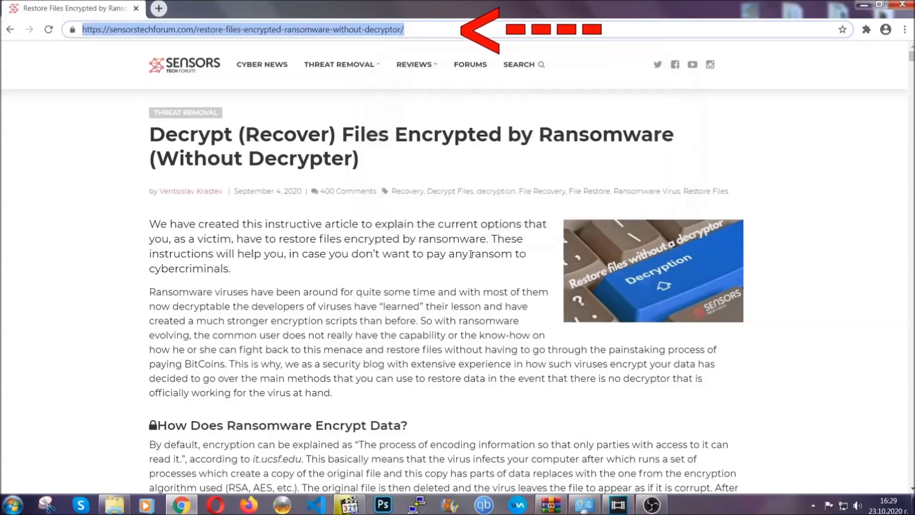
scroll(471, 261, "down", 3)
scroll(471, 260, "down", 2)
scroll(470, 260, "down", 1)
scroll(470, 262, "down", 2)
scroll(470, 262, "down", 1)
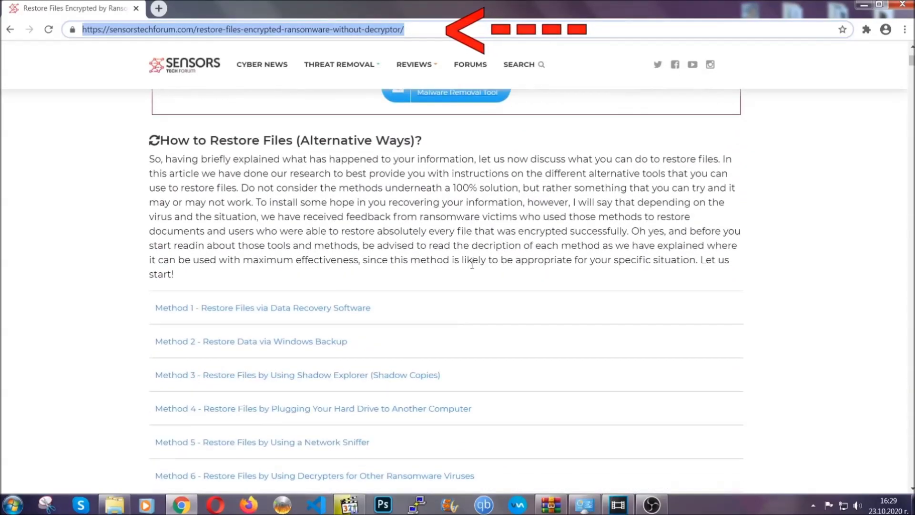
scroll(470, 263, "down", 1)
scroll(470, 264, "down", 1)
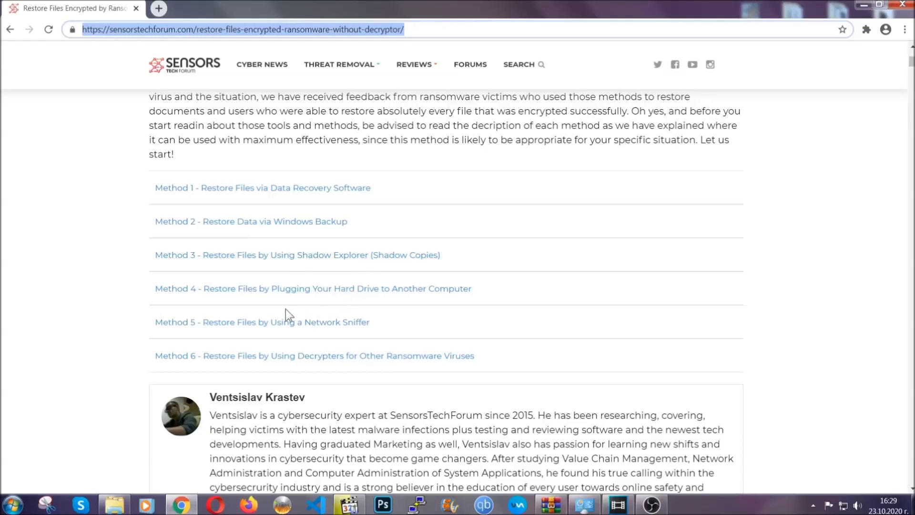
left_click(284, 221)
Read Steps 1–3 of the Windows Backup method, then minimise Chrome to the desktop
left_click_drag(265, 282, 322, 355)
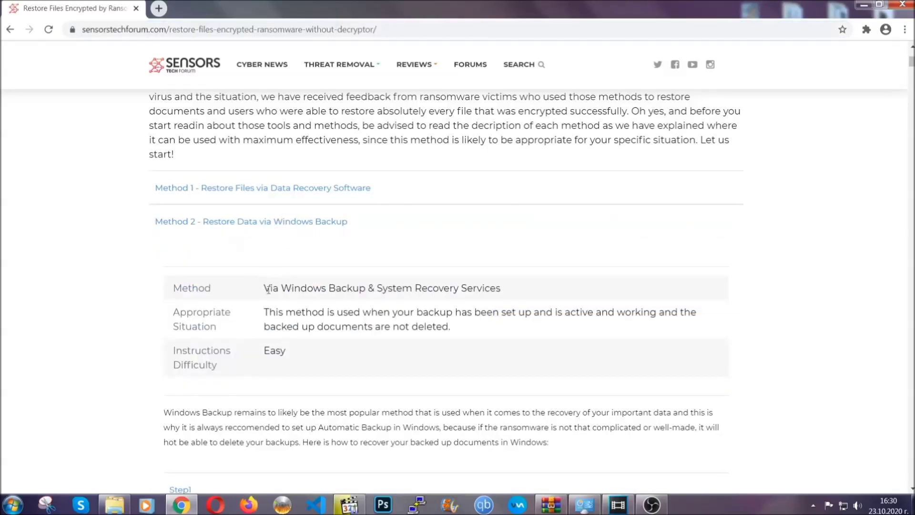
left_click(324, 358)
scroll(327, 356, "down", 3)
scroll(326, 356, "down", 1)
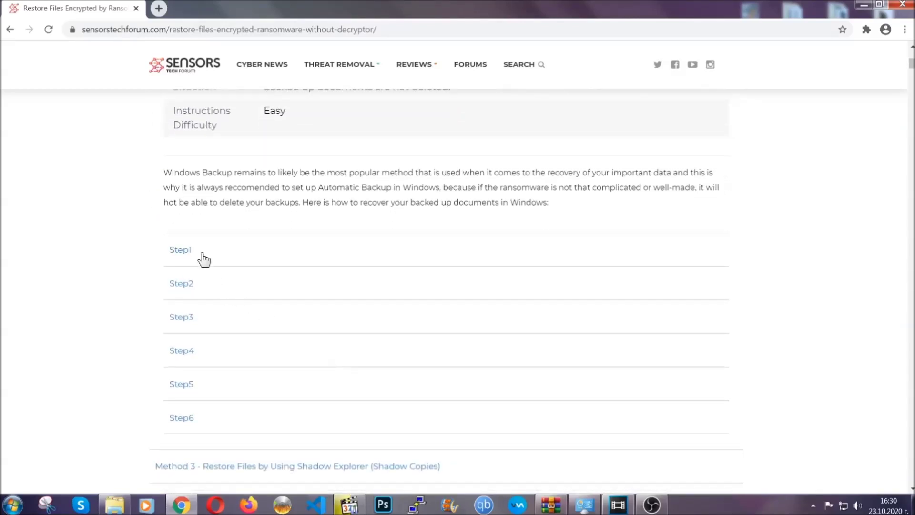
left_click(187, 251)
scroll(428, 296, "down", 3)
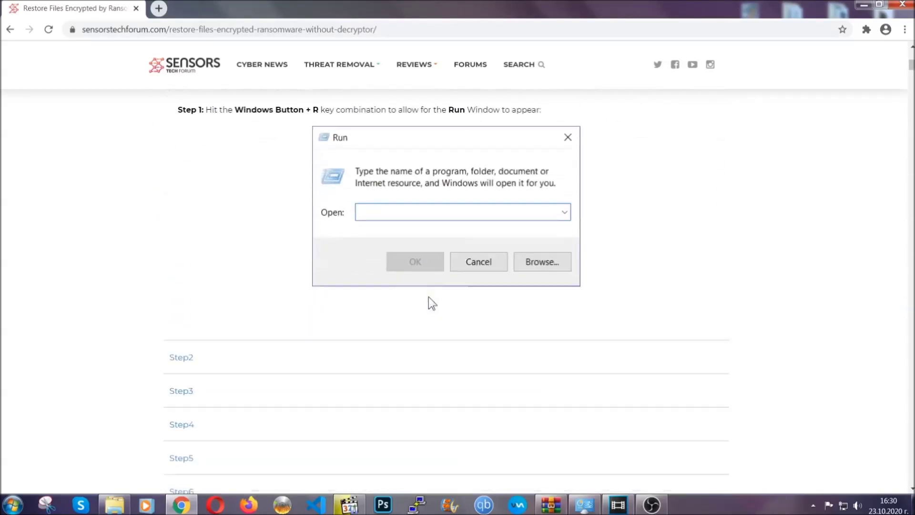
scroll(428, 296, "down", 1)
left_click(212, 295)
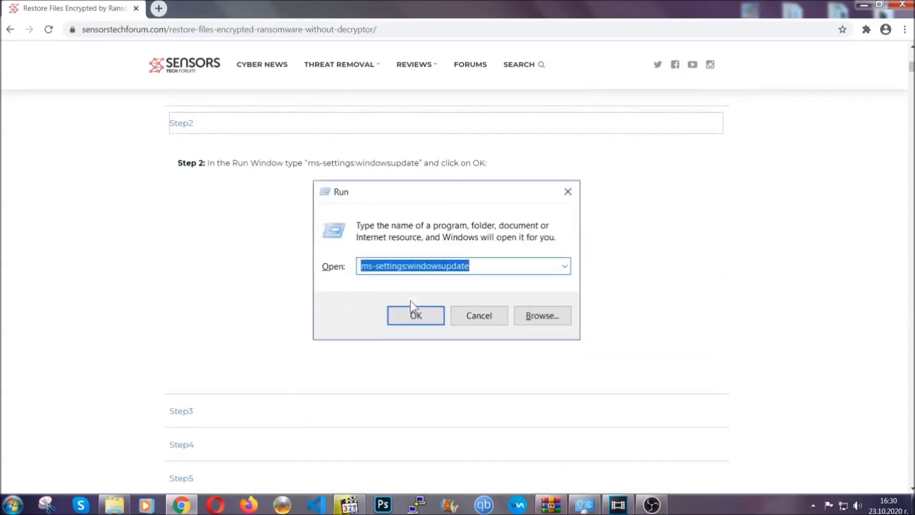
left_click(280, 342)
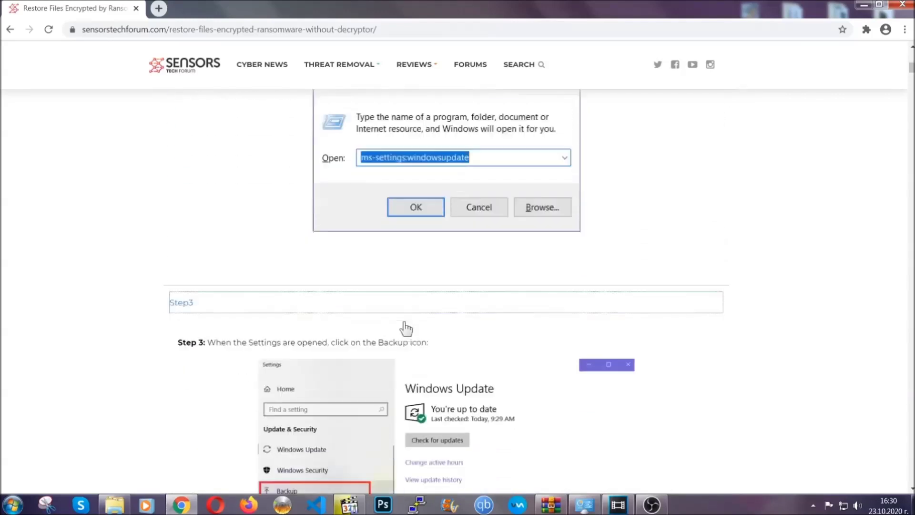
scroll(403, 325, "down", 2)
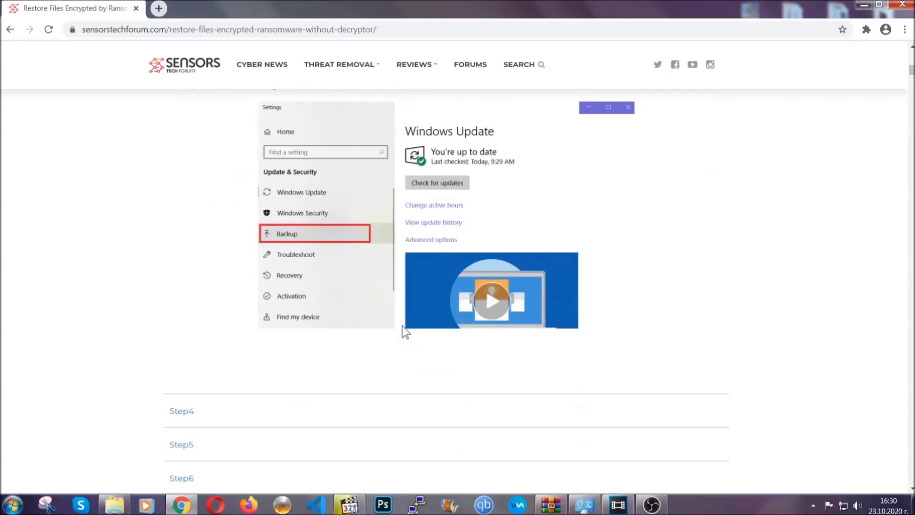
scroll(403, 328, "down", 2)
scroll(401, 327, "down", 1)
scroll(402, 327, "down", 2)
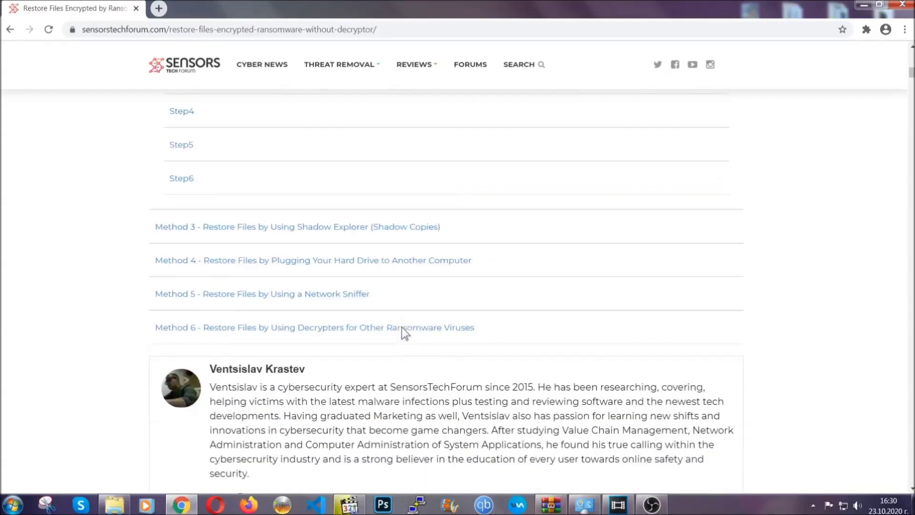
scroll(401, 326, "down", 2)
scroll(401, 327, "down", 1)
scroll(401, 326, "up", 3)
scroll(402, 327, "up", 5)
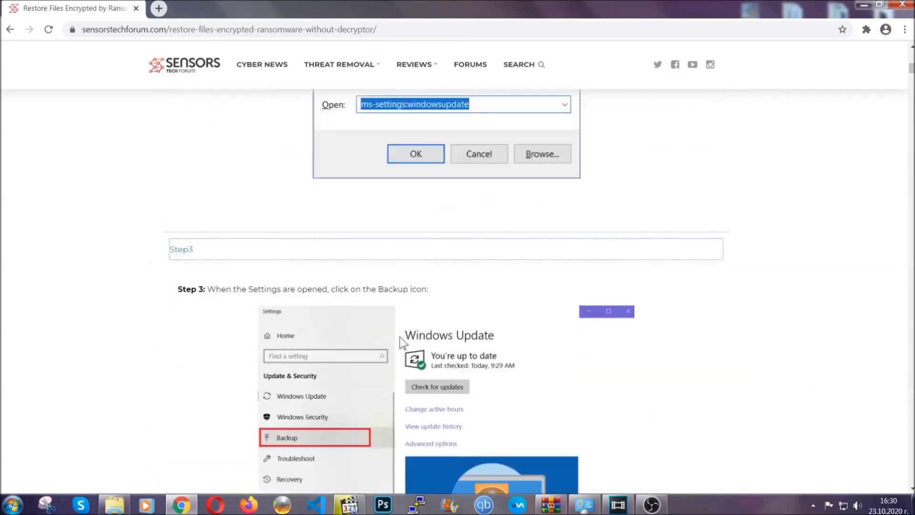
scroll(400, 336, "up", 5)
scroll(399, 340, "up", 5)
scroll(400, 342, "up", 3)
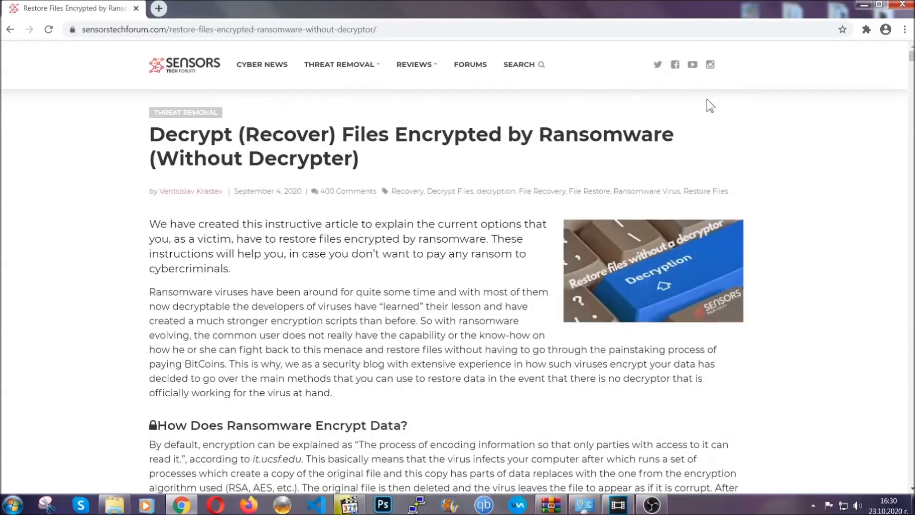
left_click(862, 5)
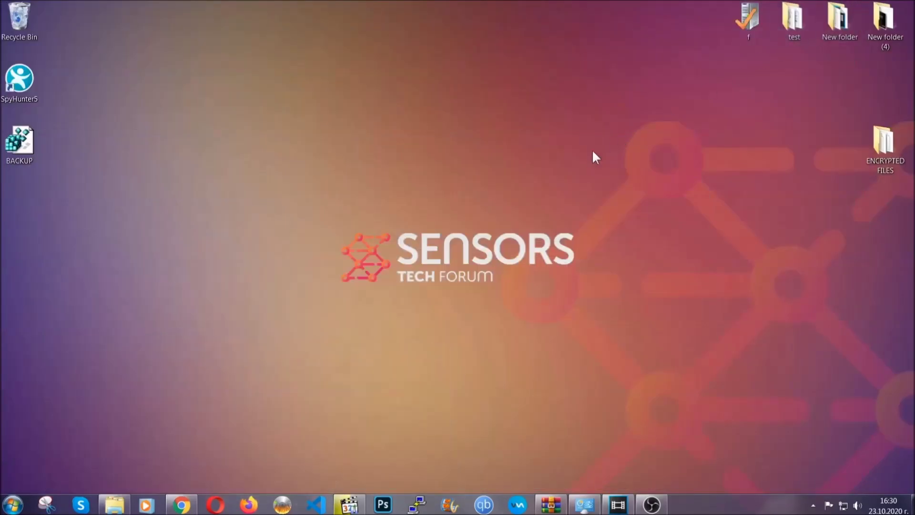